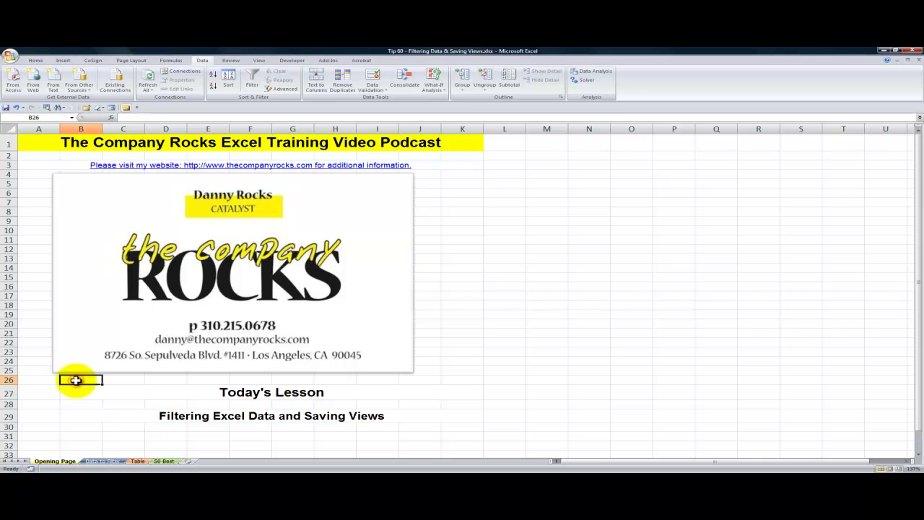
Step: Go to the Data to Filter sheet with the XYZ Computer Services 2010 sales and select cell B7
{"action": "left_click", "coordinate": [85, 416]}
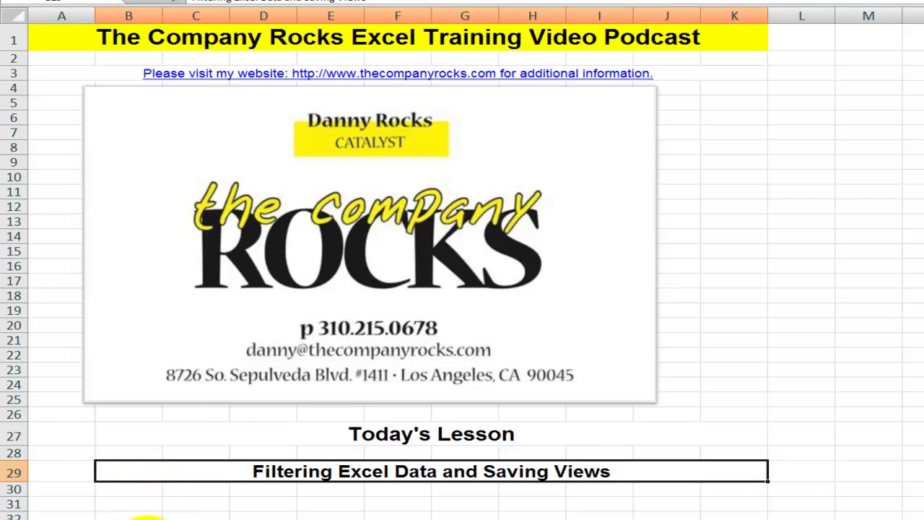
{"action": "left_click", "coordinate": [152, 517]}
{"action": "left_click", "coordinate": [124, 143]}
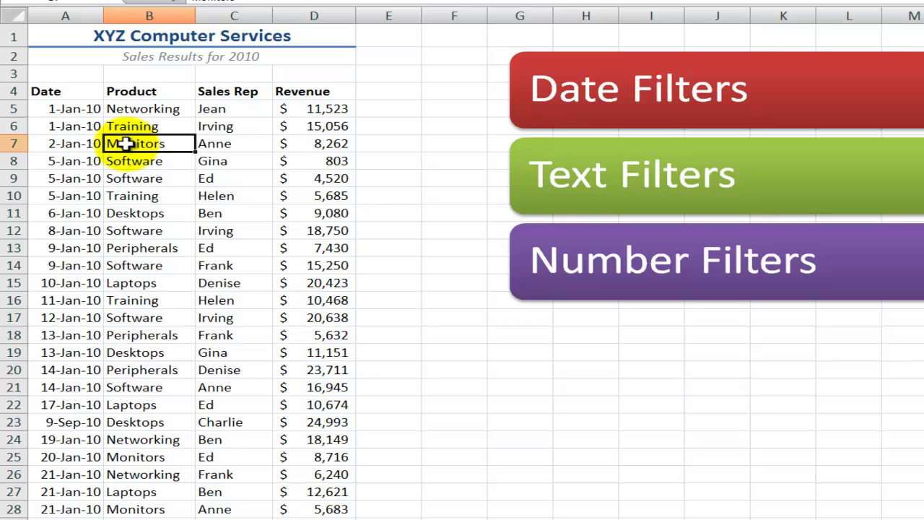
{"action": "left_click", "coordinate": [606, 92]}
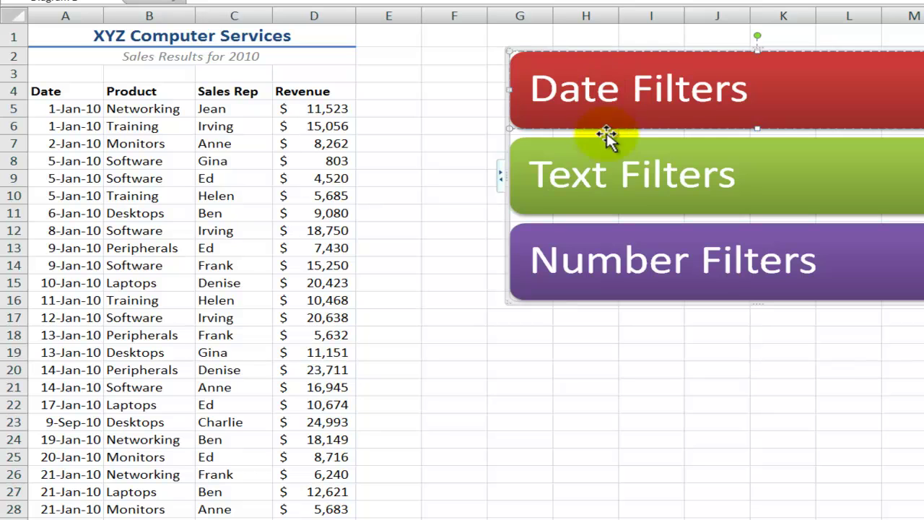
{"action": "left_click", "coordinate": [599, 173]}
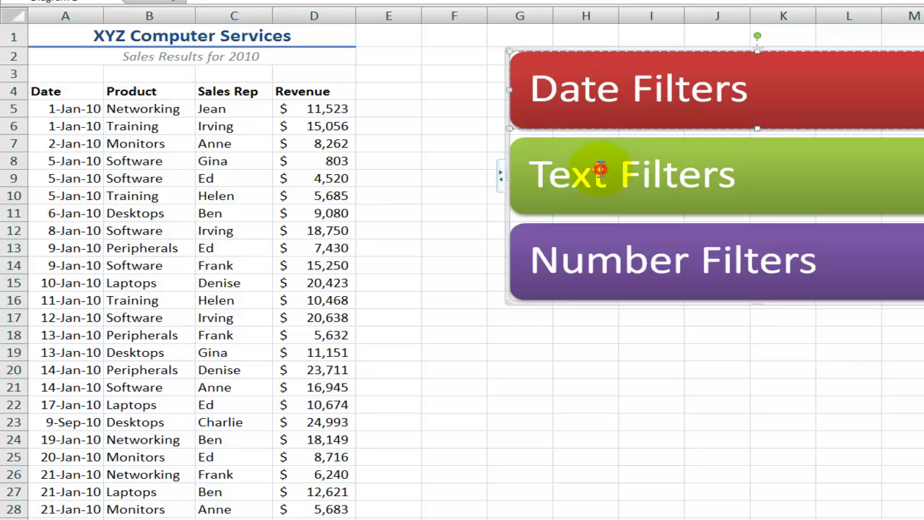
{"action": "left_click", "coordinate": [585, 259]}
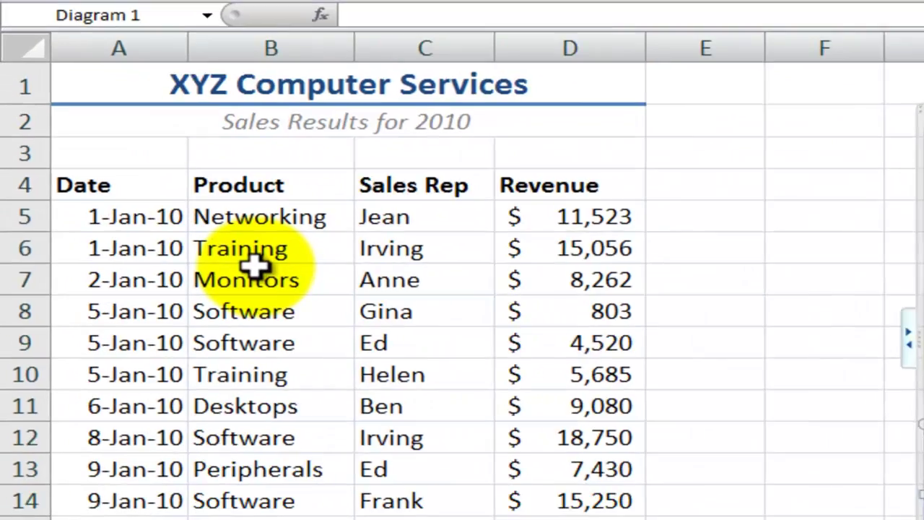
{"action": "left_click", "coordinate": [140, 139]}
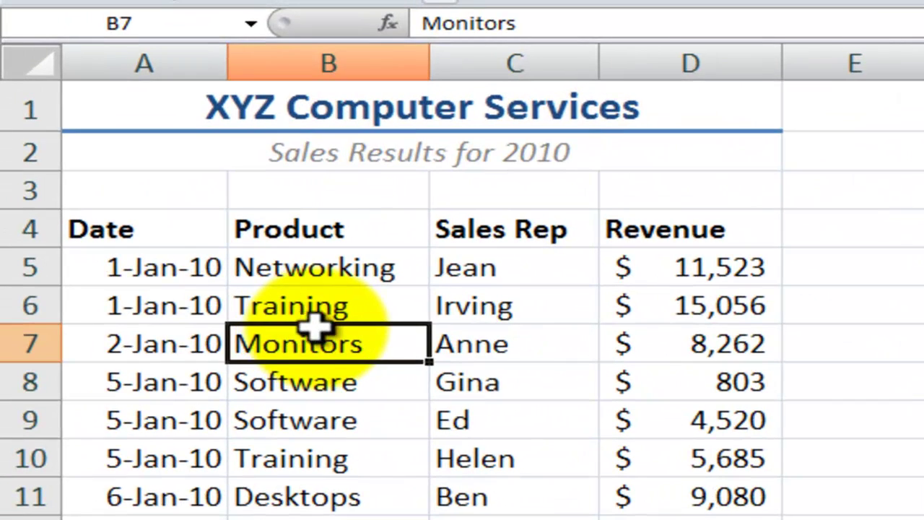
{"action": "left_click_drag", "start_coordinate": [130, 229], "coordinate": [625, 229]}
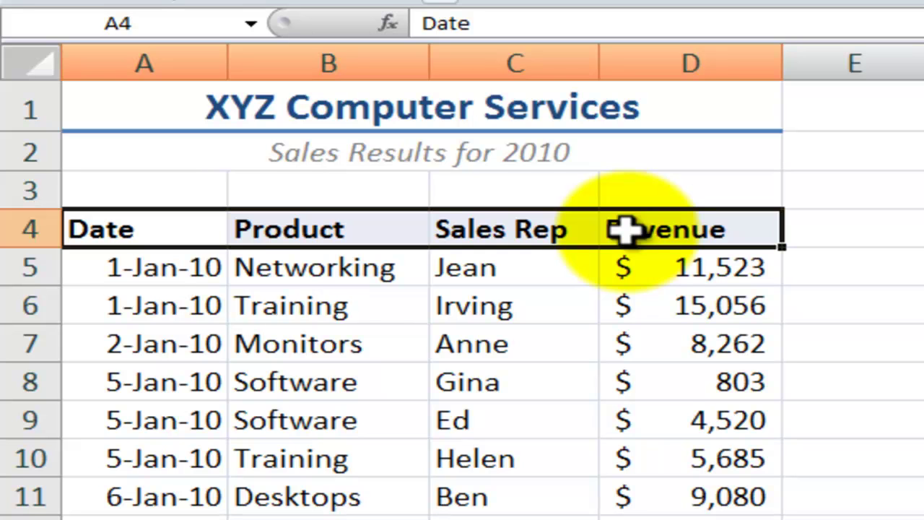
{"action": "left_click", "coordinate": [825, 266]}
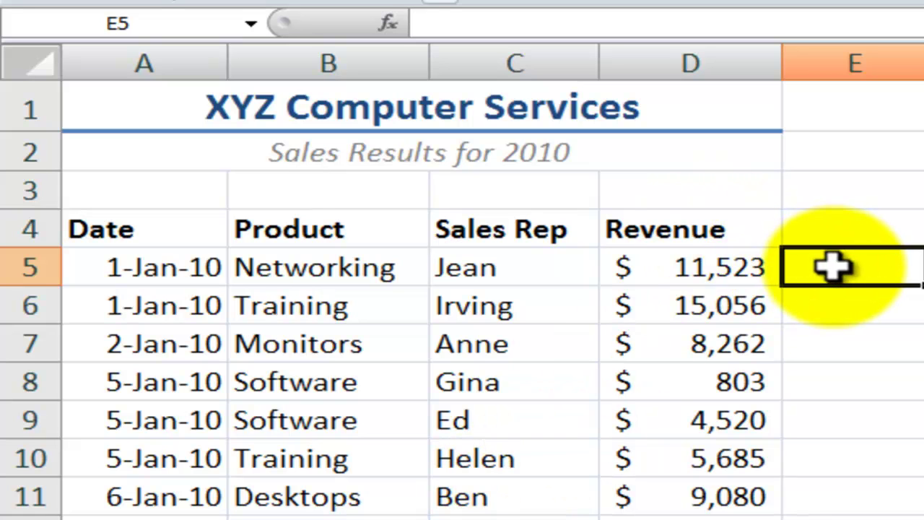
{"action": "left_click", "coordinate": [689, 304]}
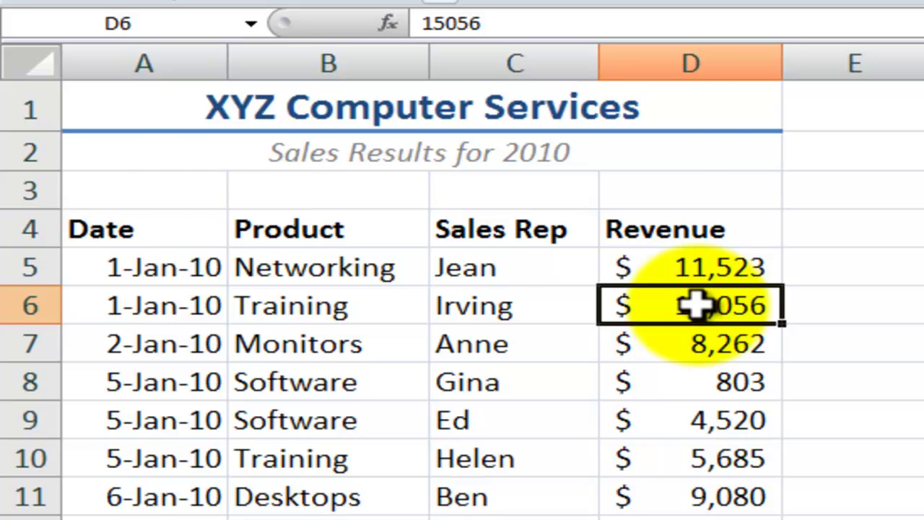
{"action": "key", "text": "ctrl+Down"}
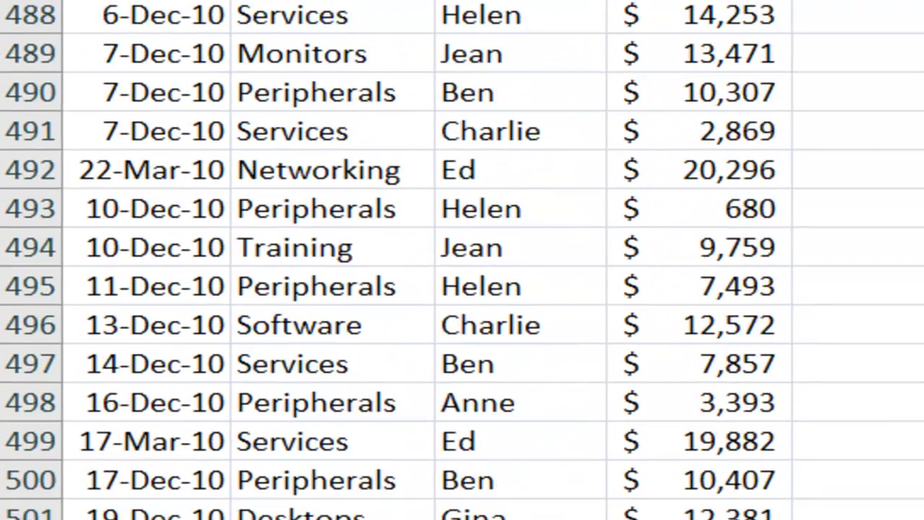
{"action": "key", "text": "Down"}
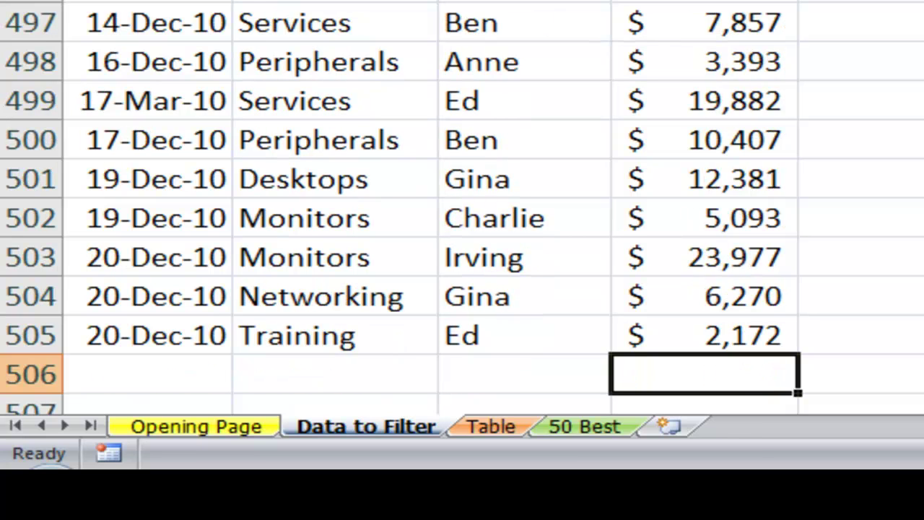
{"action": "key", "text": "Left"}
{"action": "key", "text": "Left"}
{"action": "key", "text": "Left"}
{"action": "key", "text": "Right"}
{"action": "key", "text": "Right"}
{"action": "key", "text": "Right"}
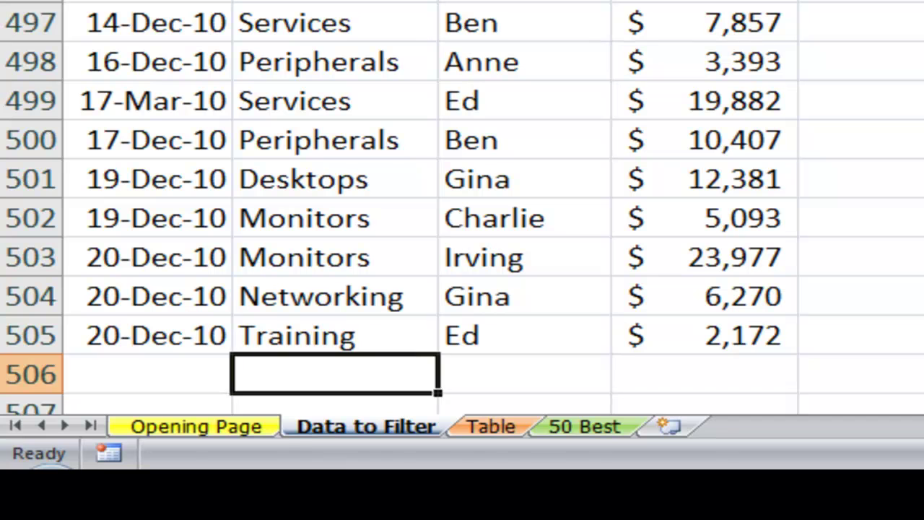
{"action": "key", "text": "Right"}
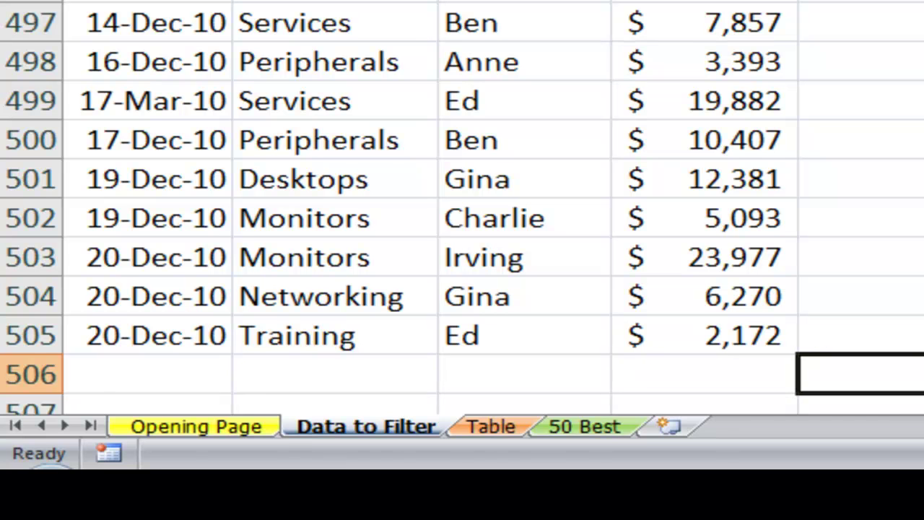
{"action": "key", "text": "ctrl+Up"}
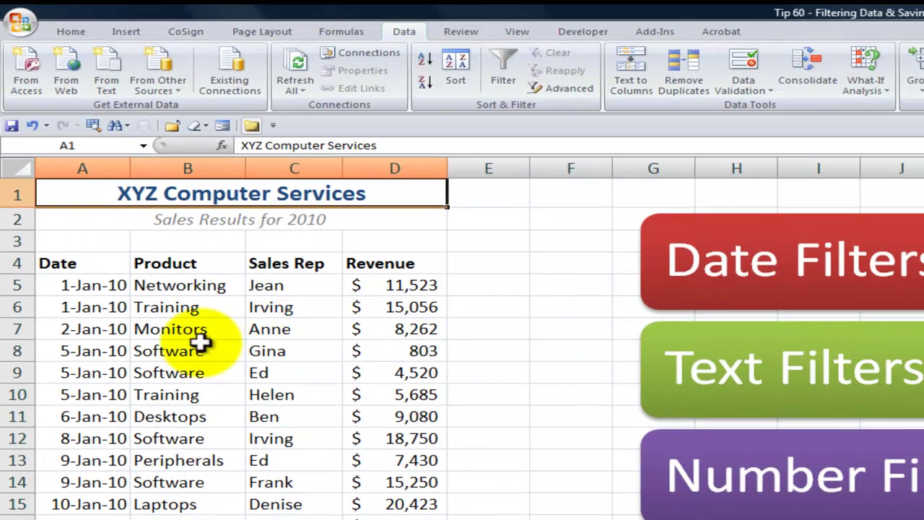
Step: Switch on AutoFilter for the Date, Product, Sales Rep and Revenue headings, then check the Date filter list
{"action": "left_click", "coordinate": [194, 329]}
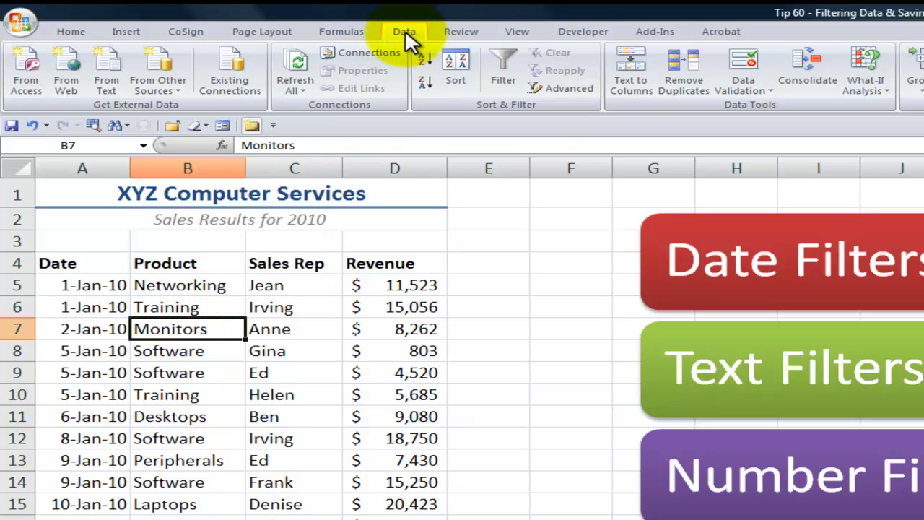
{"action": "left_click", "coordinate": [503, 78]}
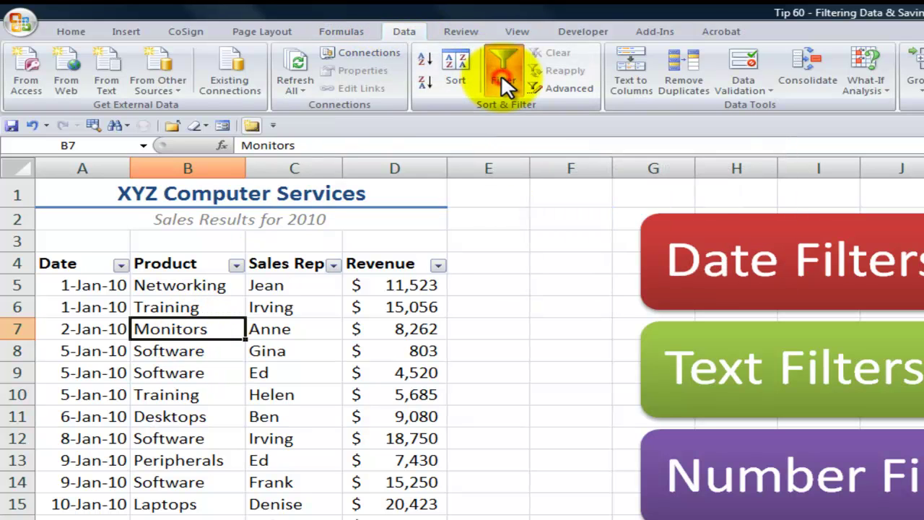
{"action": "left_click", "coordinate": [122, 267]}
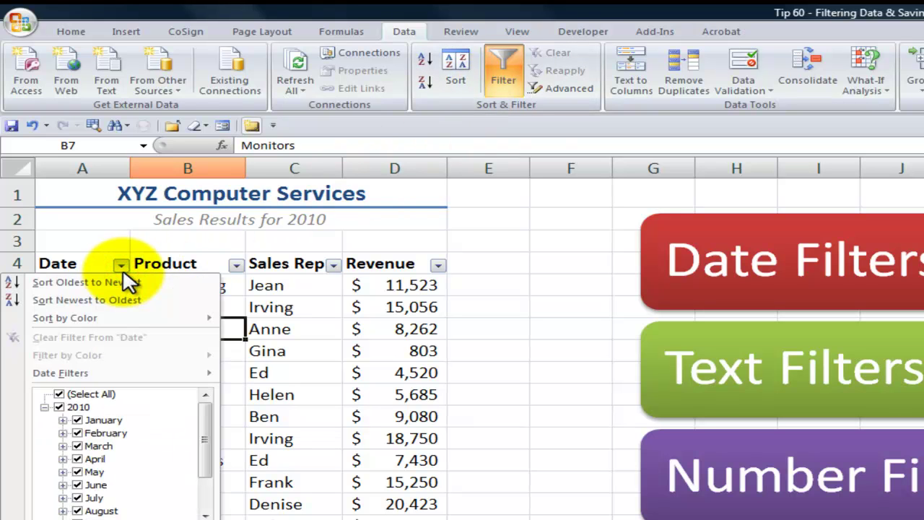
{"action": "left_click", "coordinate": [184, 239]}
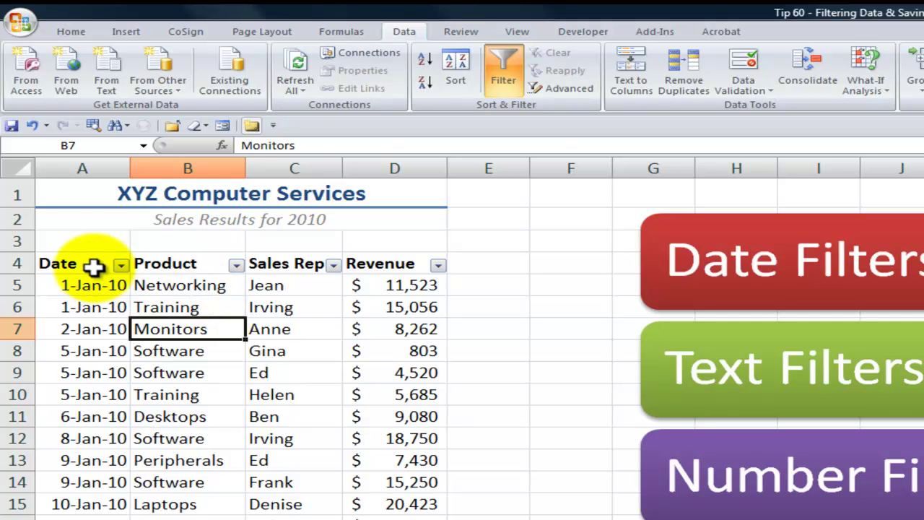
Step: Filter the Date column to March-only sales, then clear the Date filter to show every row
{"action": "left_click", "coordinate": [777, 261]}
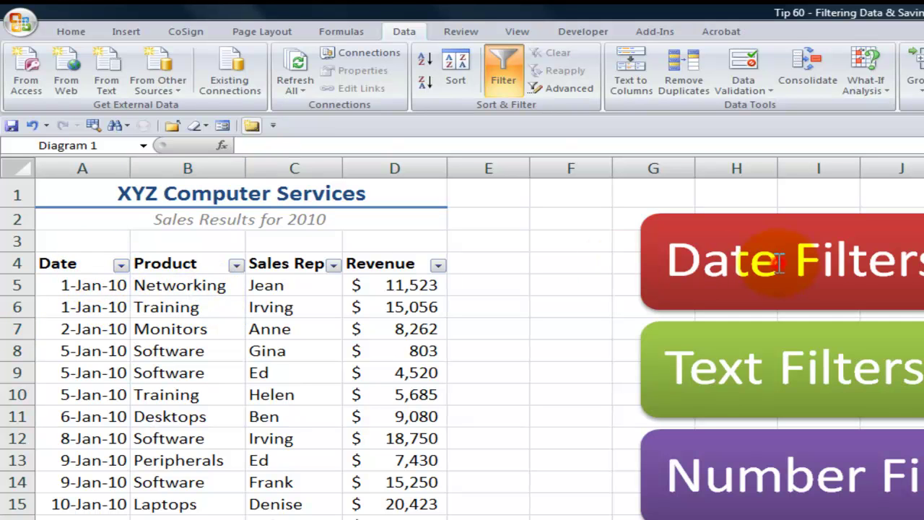
{"action": "left_click", "coordinate": [59, 305]}
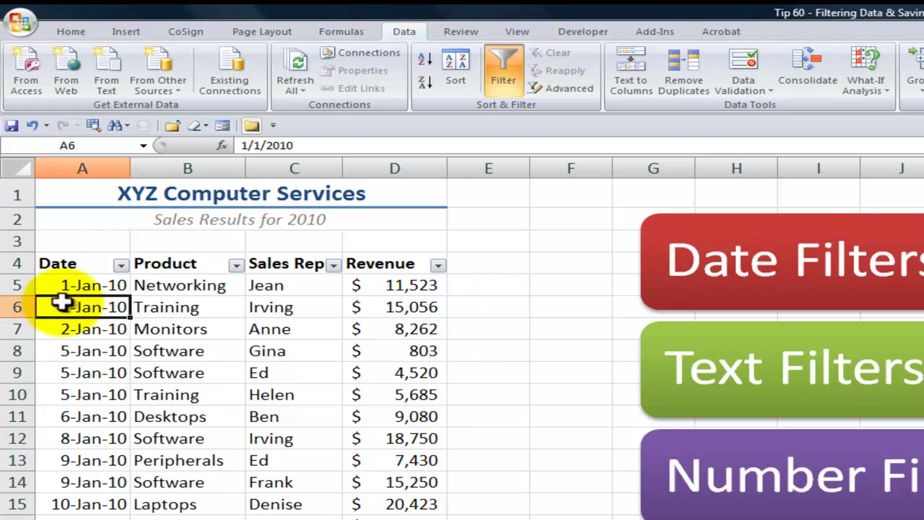
{"action": "left_click", "coordinate": [119, 265]}
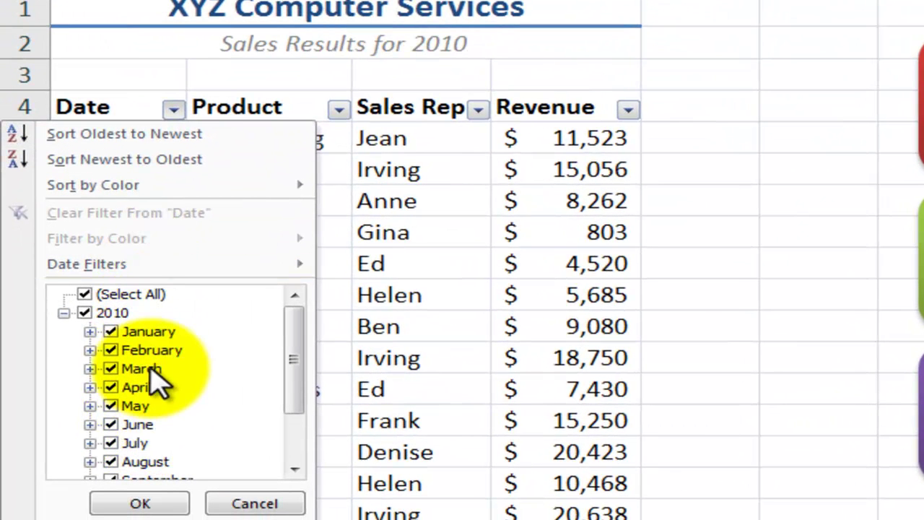
{"action": "mouse_move", "coordinate": [181, 271]}
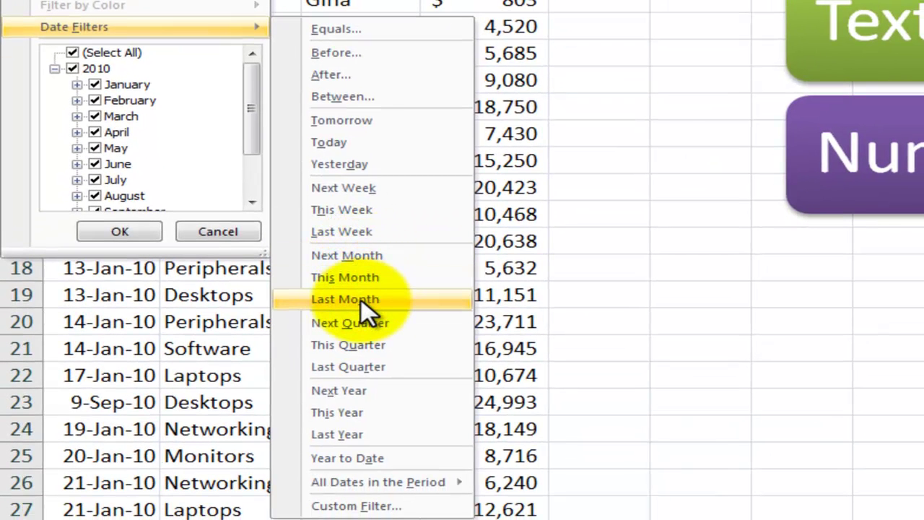
{"action": "mouse_move", "coordinate": [365, 485]}
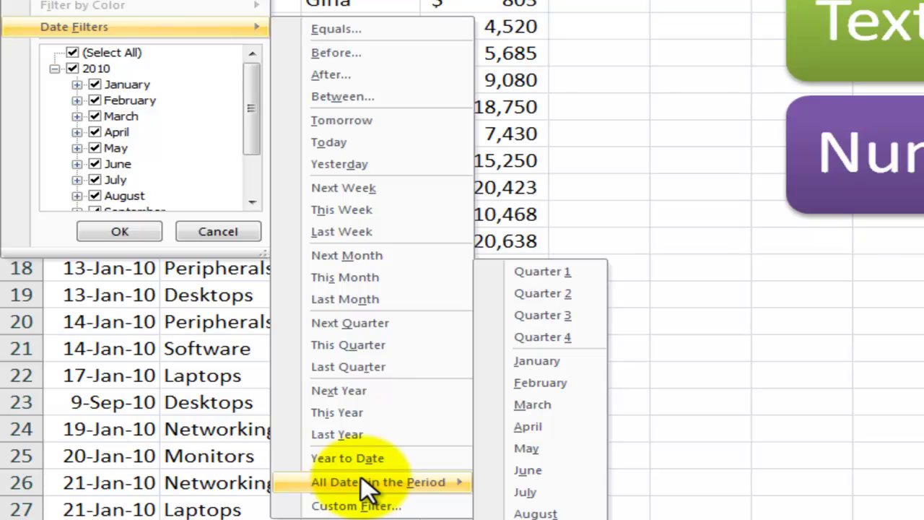
{"action": "left_click", "coordinate": [529, 405]}
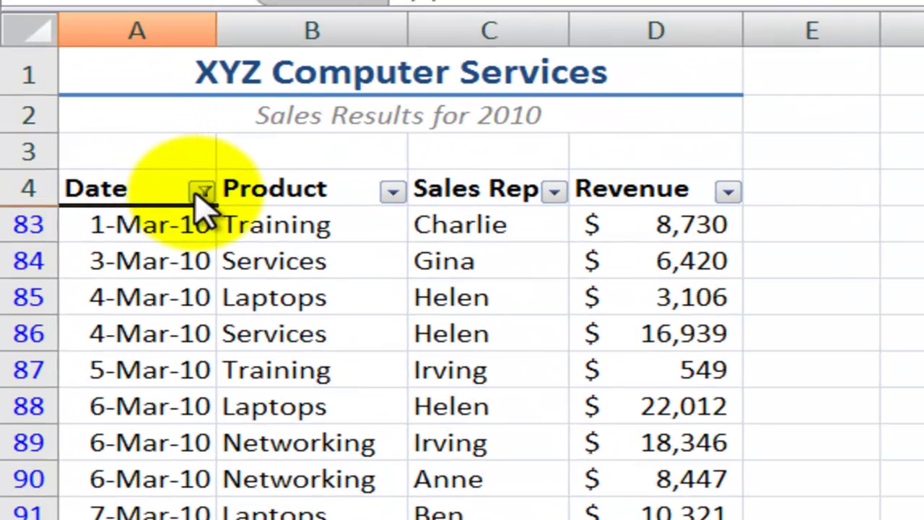
{"action": "left_click", "coordinate": [202, 191]}
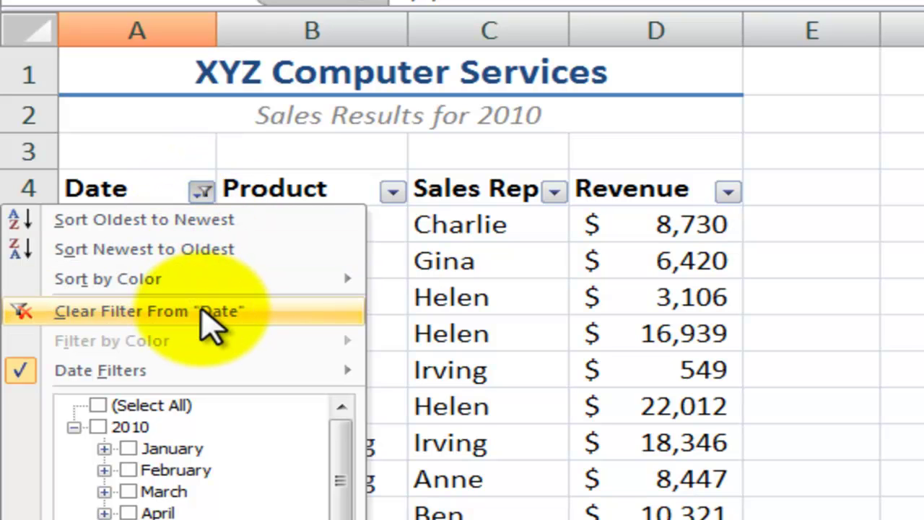
{"action": "left_click", "coordinate": [202, 312]}
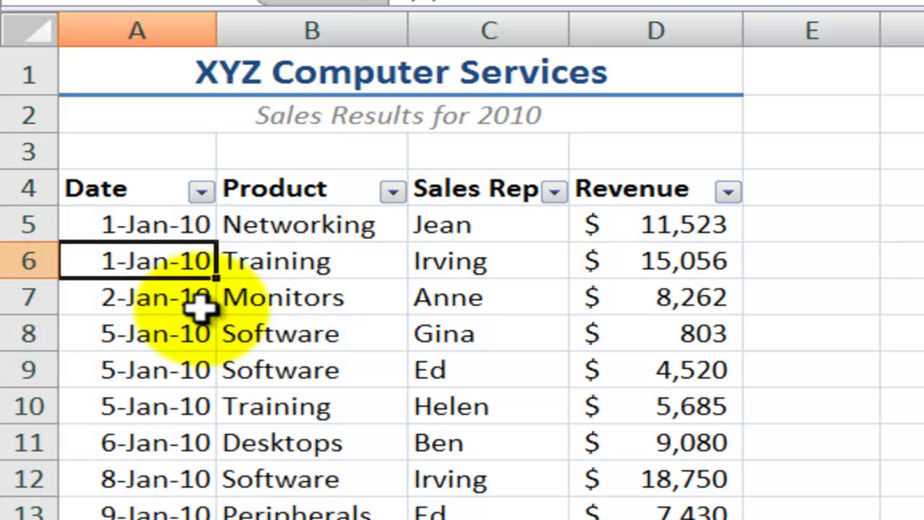
Step: Filter Sales Rep to Charlie, Ed and Gina and sort the rows A to Z by rep
{"action": "left_click", "coordinate": [291, 193]}
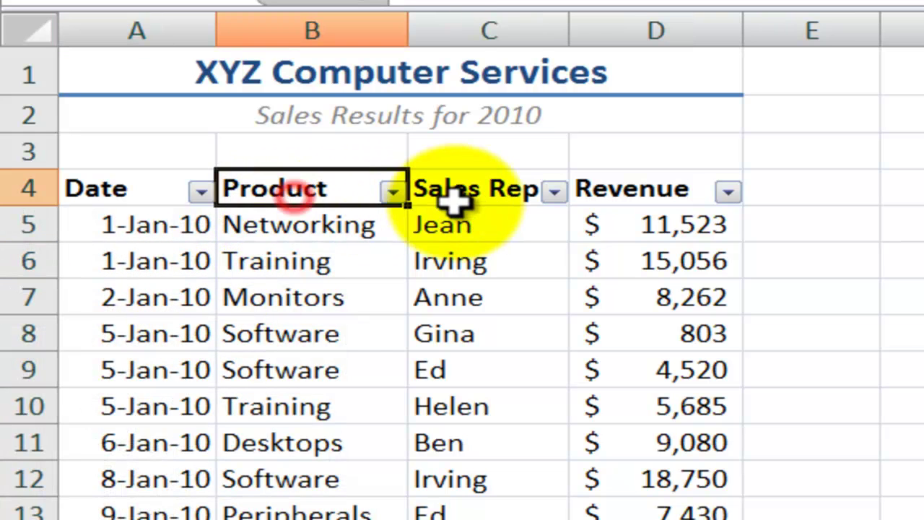
{"action": "left_click", "coordinate": [471, 189]}
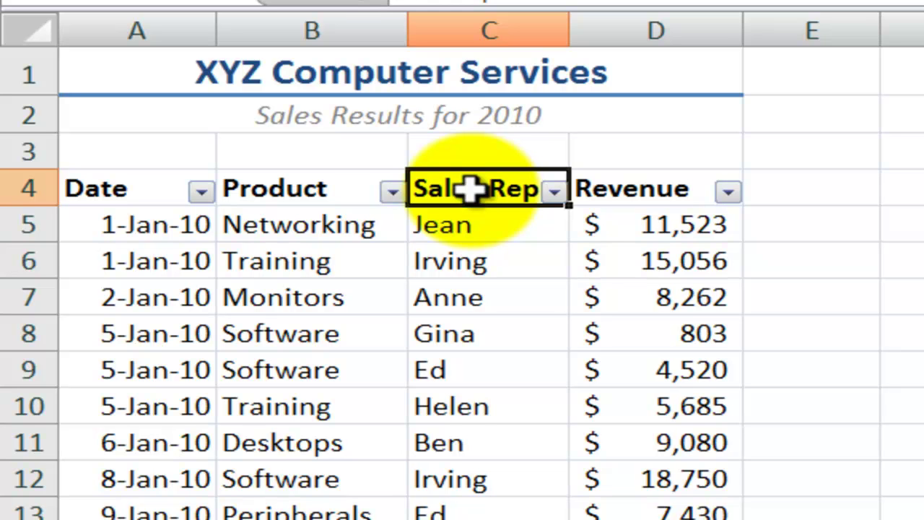
{"action": "left_click", "coordinate": [553, 190]}
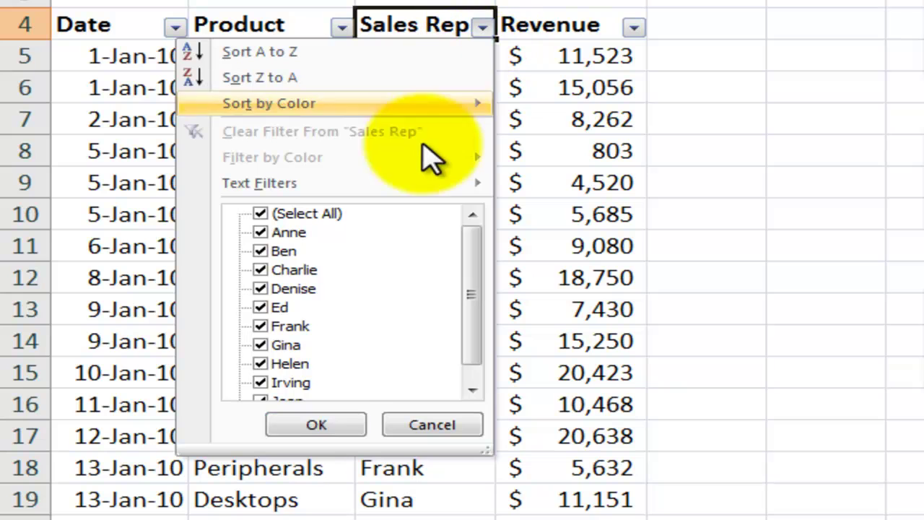
{"action": "left_click", "coordinate": [261, 214]}
{"action": "left_click", "coordinate": [261, 269]}
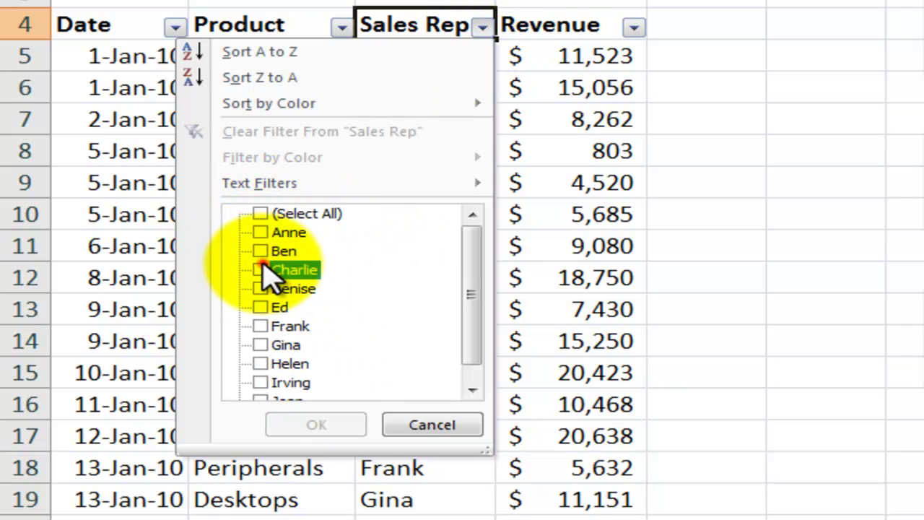
{"action": "left_click", "coordinate": [260, 308]}
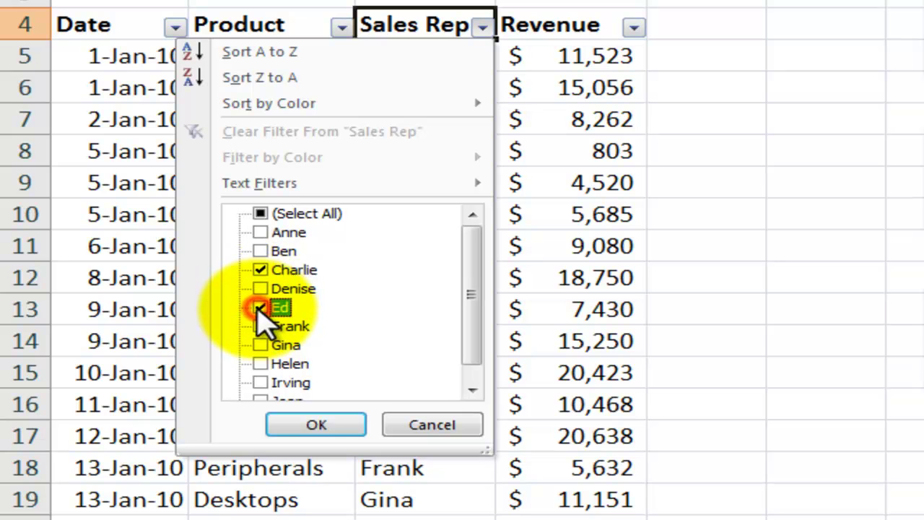
{"action": "left_click", "coordinate": [260, 345]}
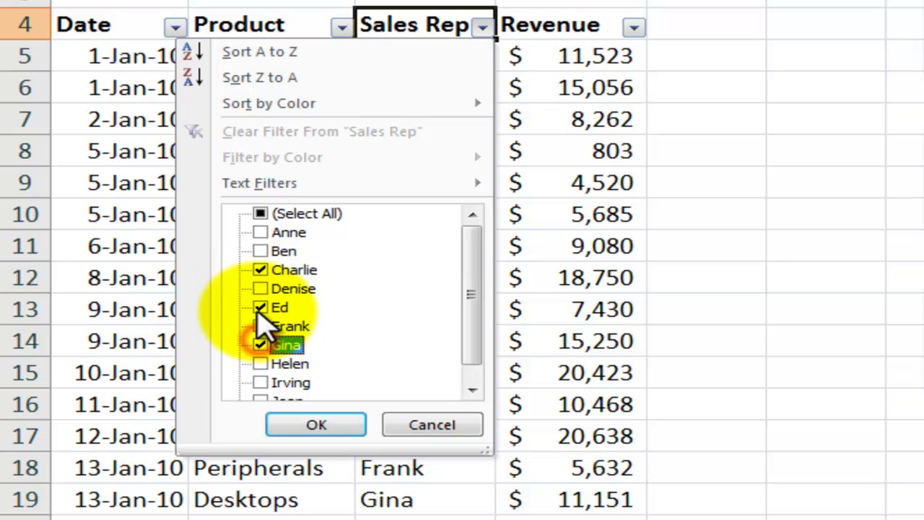
{"action": "left_click", "coordinate": [315, 424]}
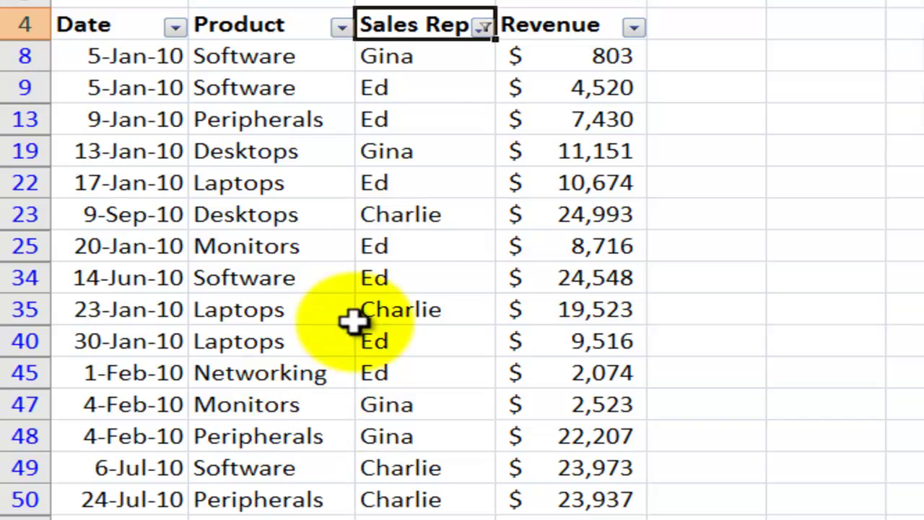
{"action": "left_click", "coordinate": [482, 29]}
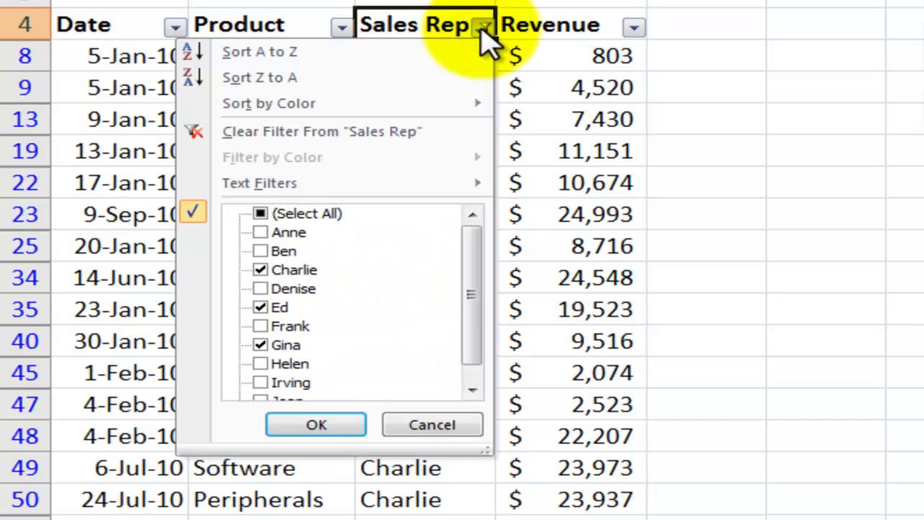
{"action": "left_click", "coordinate": [336, 50]}
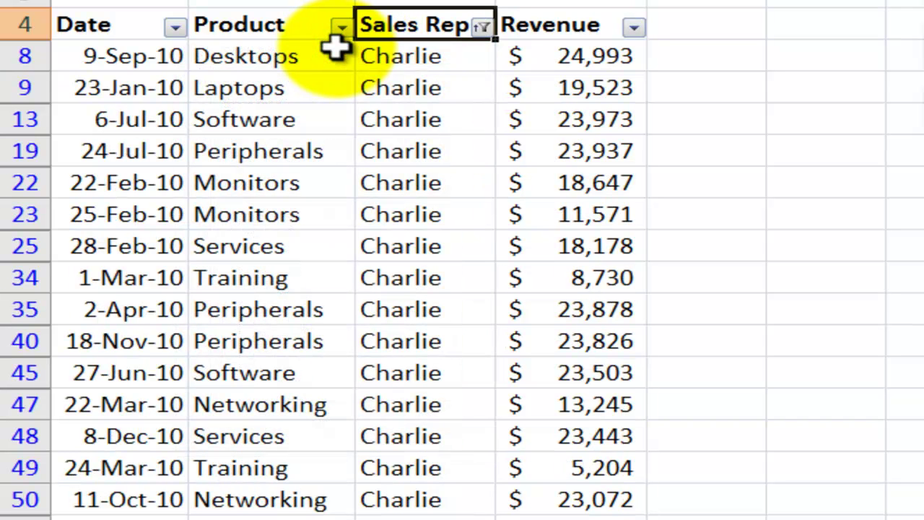
Step: Clear the Sales Rep filter so every rep shows, then bring up its Text Filters choices
{"action": "left_click", "coordinate": [482, 28]}
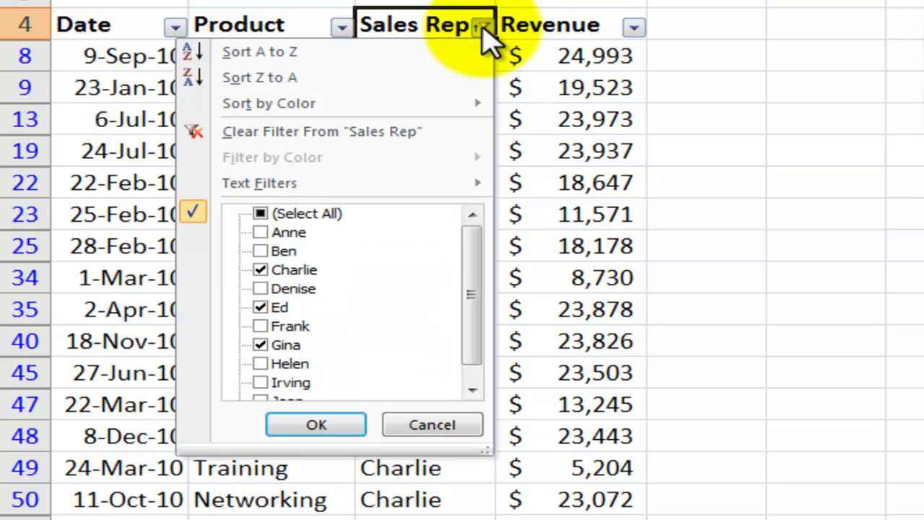
{"action": "left_click", "coordinate": [376, 132]}
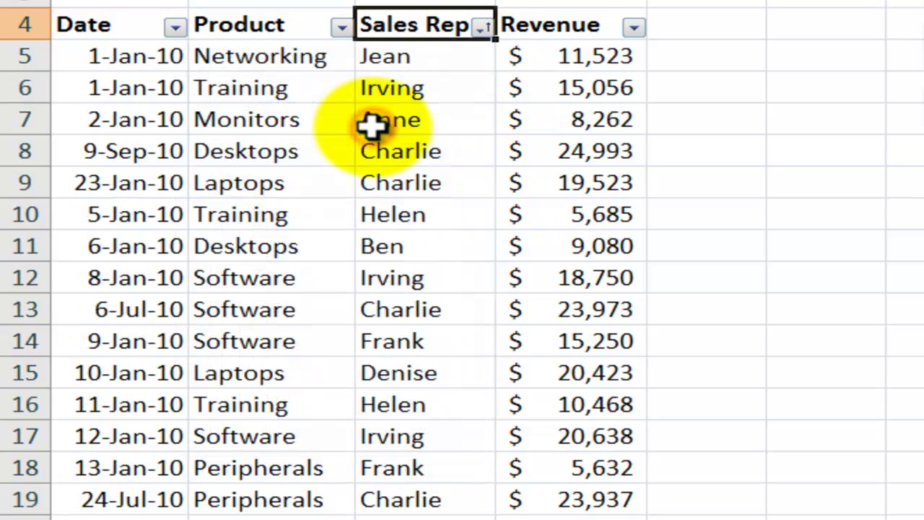
{"action": "left_click", "coordinate": [480, 27]}
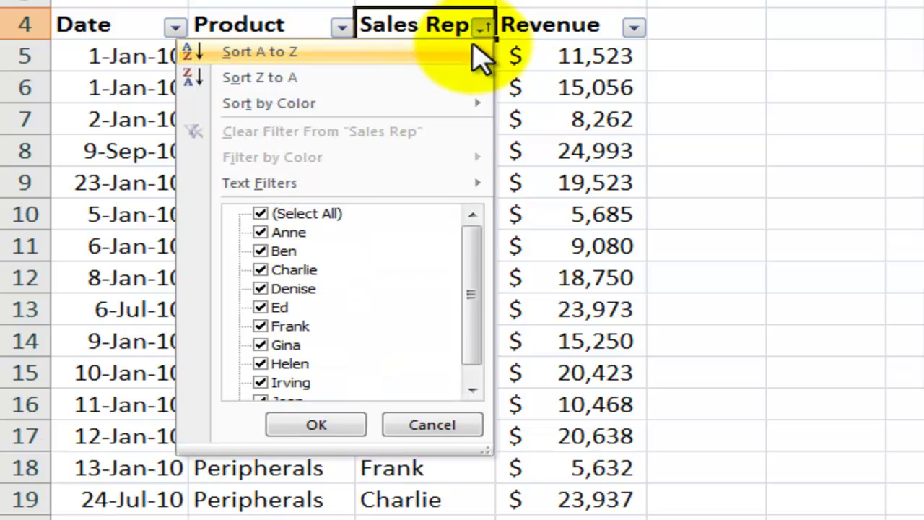
{"action": "mouse_move", "coordinate": [431, 186]}
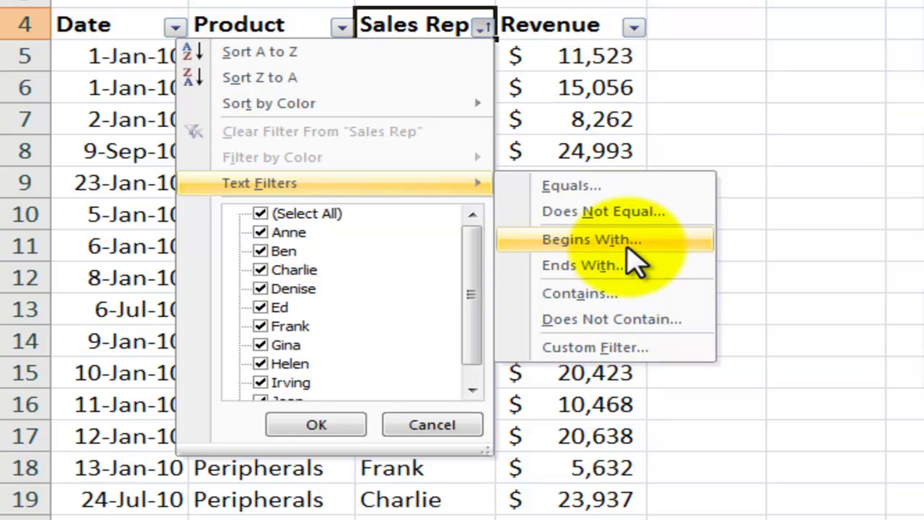
Step: Review the Custom AutoFilter operator and rep-name lists for Sales Rep, then cancel without filtering
{"action": "left_click", "coordinate": [629, 348]}
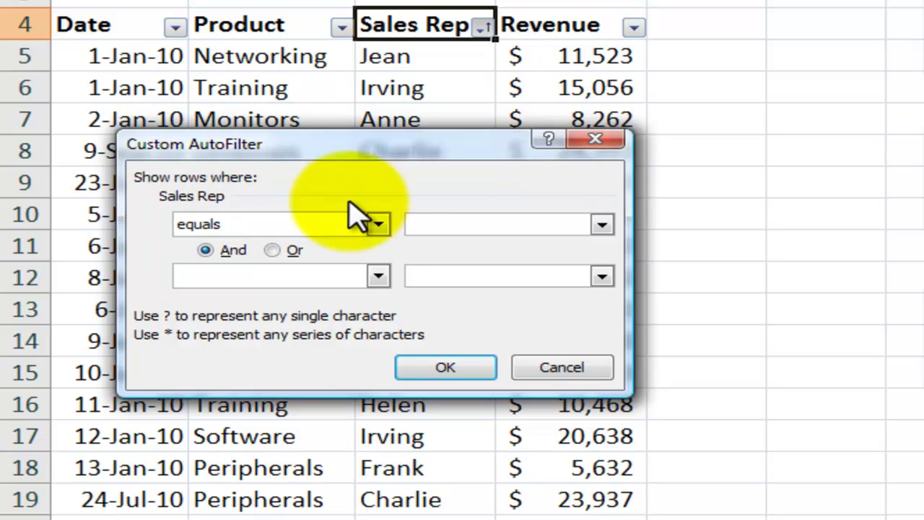
{"action": "left_click", "coordinate": [378, 225]}
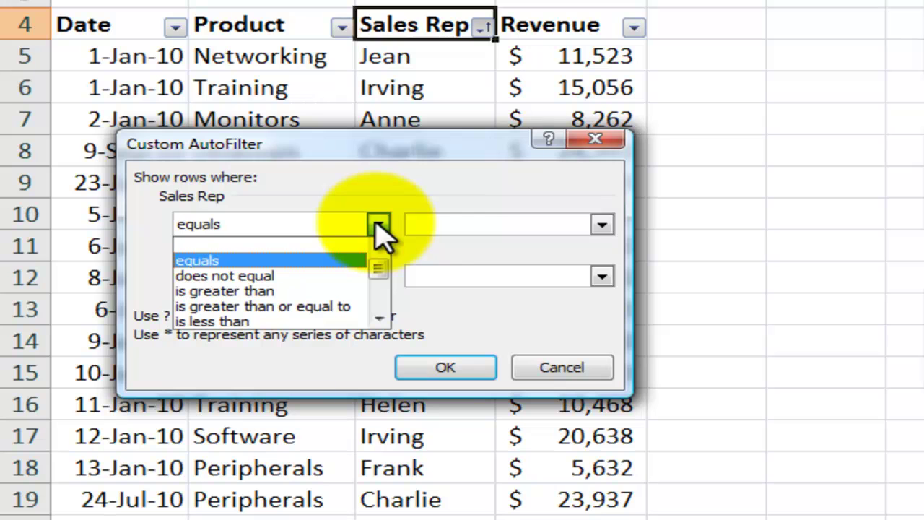
{"action": "left_click", "coordinate": [447, 224]}
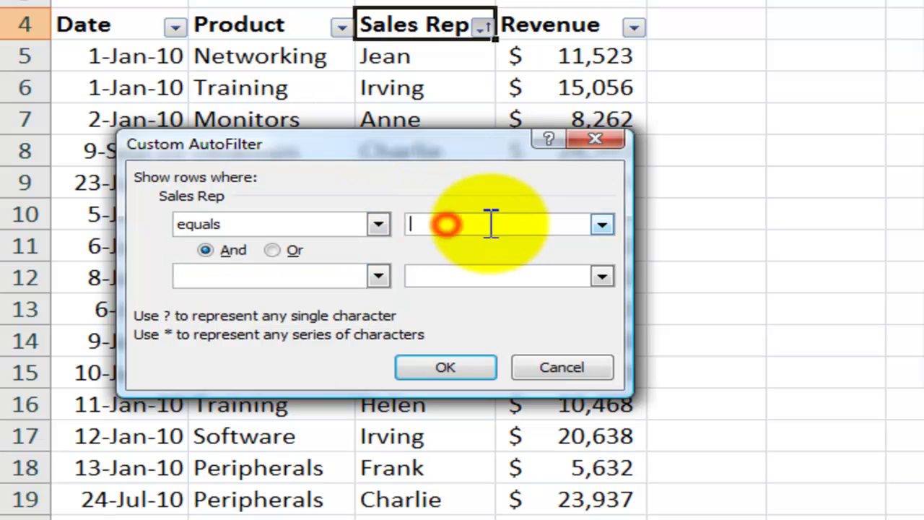
{"action": "left_click", "coordinate": [602, 225]}
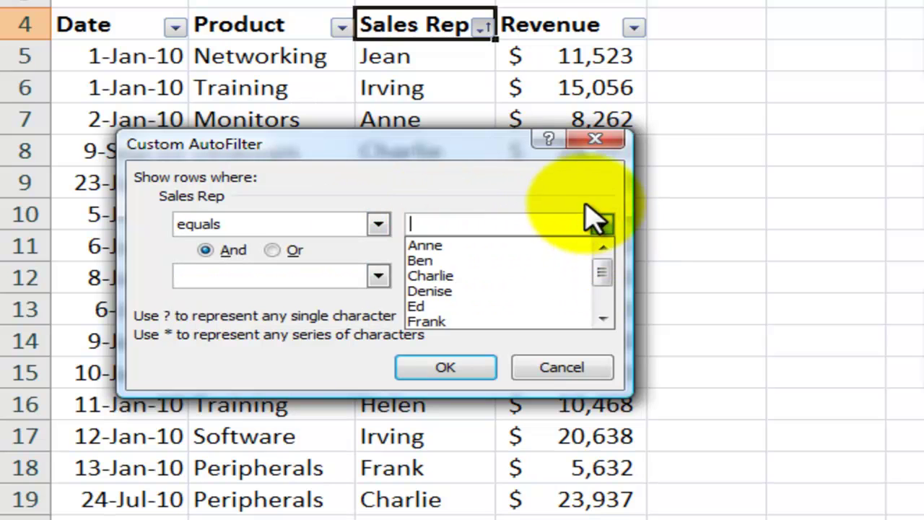
{"action": "left_click", "coordinate": [570, 189]}
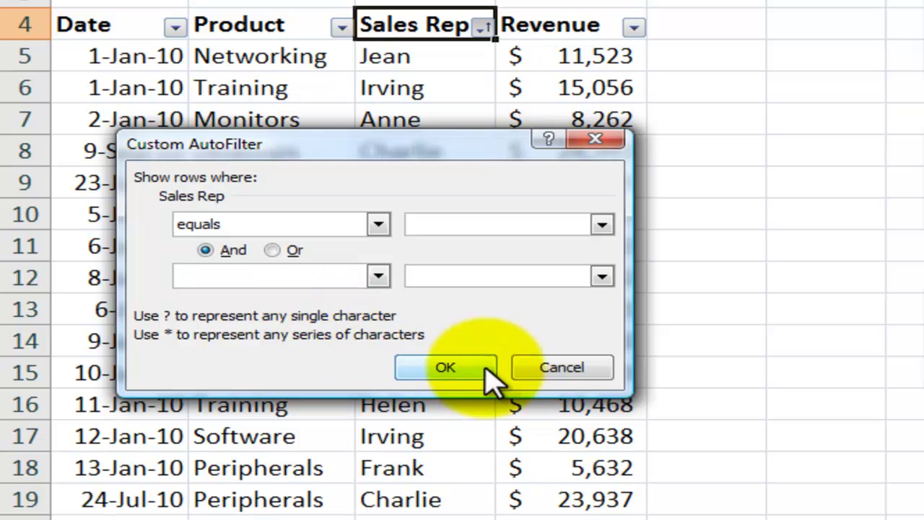
{"action": "left_click", "coordinate": [556, 370]}
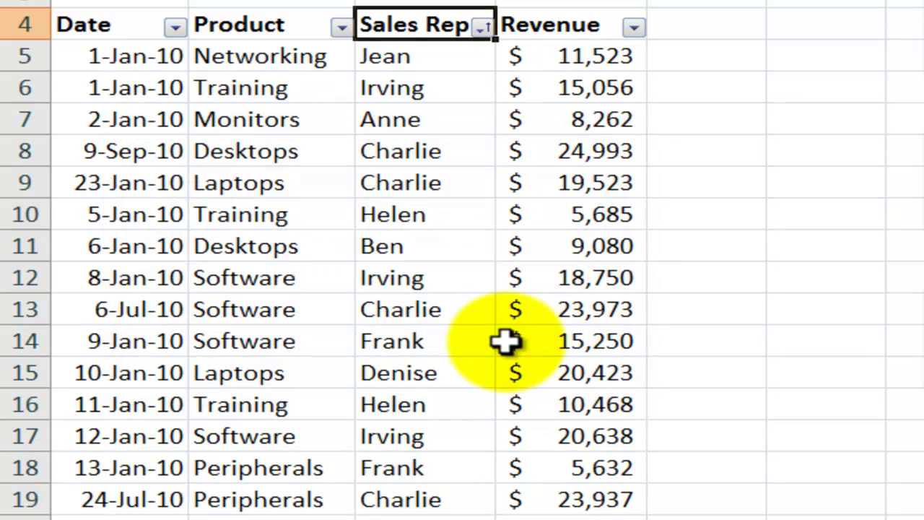
Step: Apply an Above Average number filter to Revenue, leaving 244 of 501 records
{"action": "left_click", "coordinate": [586, 62]}
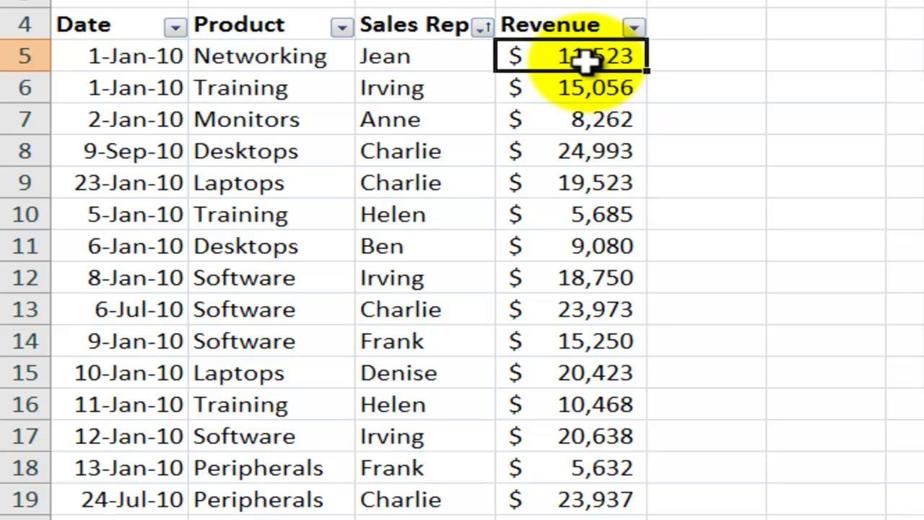
{"action": "left_click", "coordinate": [633, 29]}
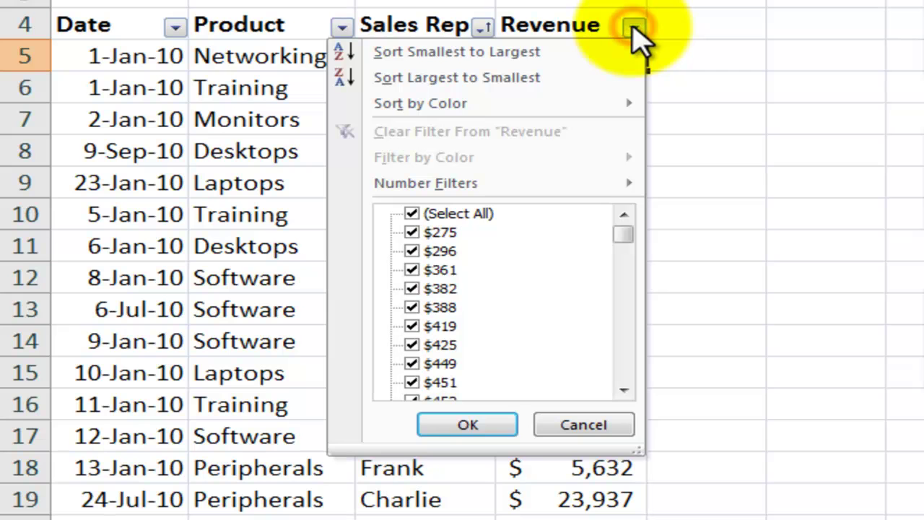
{"action": "mouse_move", "coordinate": [570, 187]}
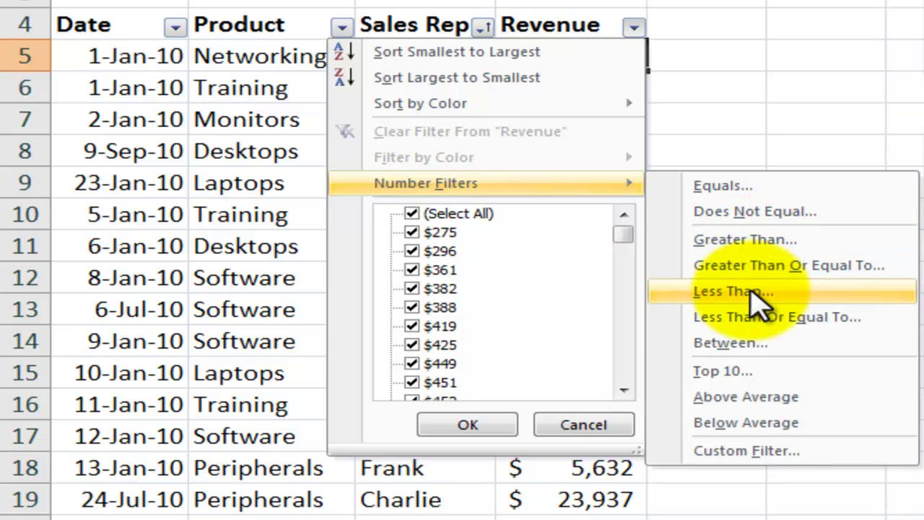
{"action": "left_click", "coordinate": [772, 402]}
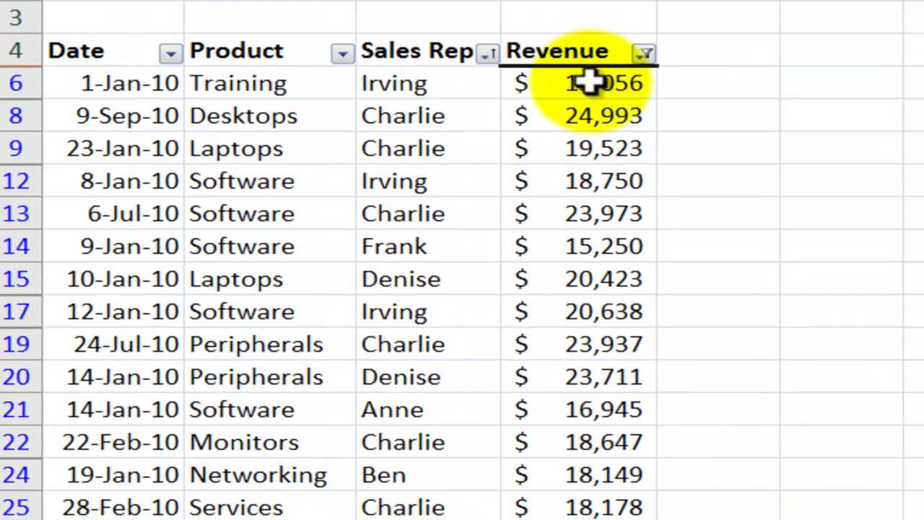
{"action": "left_click", "coordinate": [645, 52]}
Step: Clear the Above Average filter from the Revenue column
{"action": "mouse_move", "coordinate": [516, 209]}
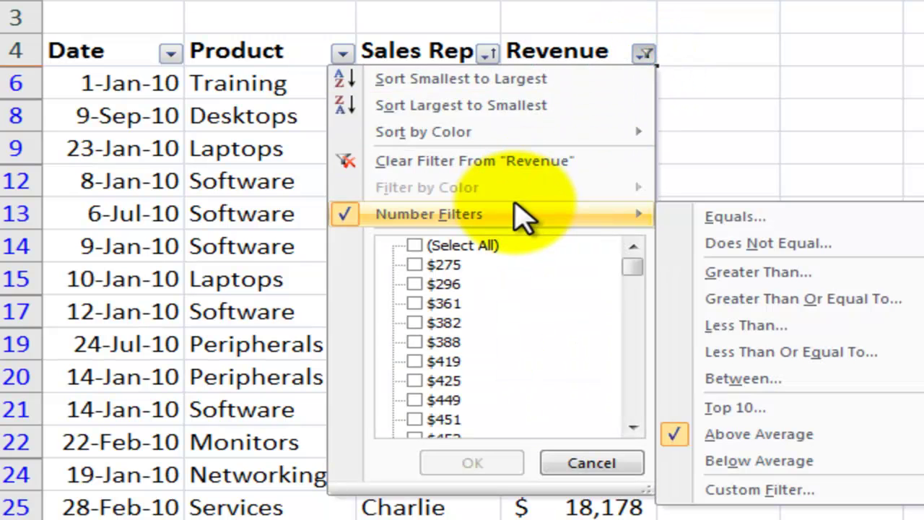
{"action": "left_click", "coordinate": [543, 161]}
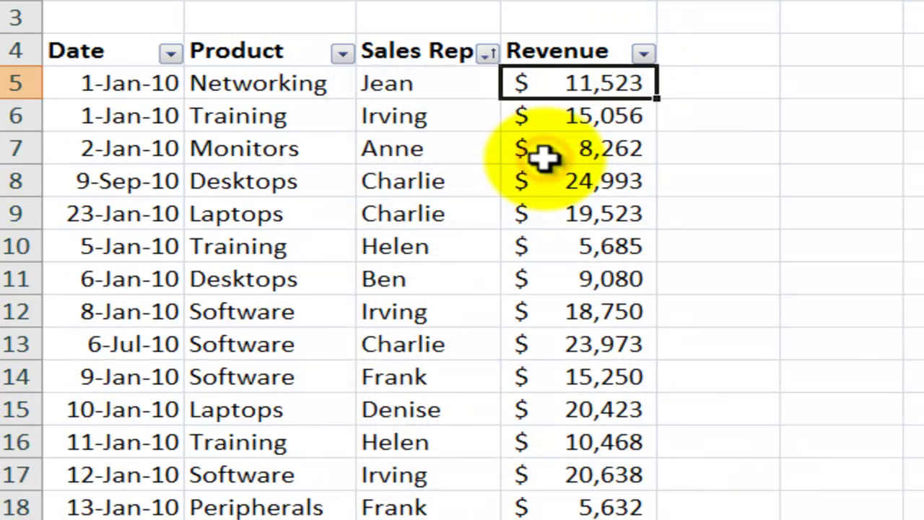
{"action": "left_click", "coordinate": [644, 53]}
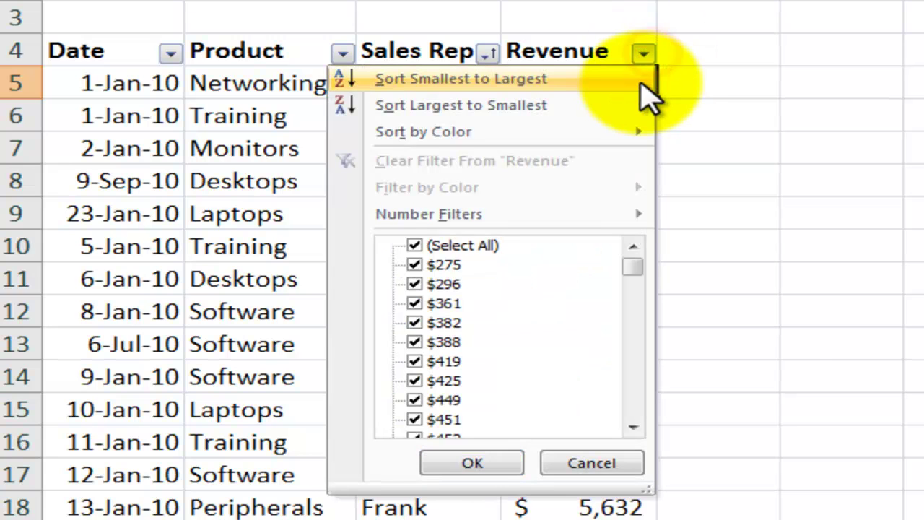
Step: Use the Top 10 filter to show only the Bottom 10 Percent of Revenue values
{"action": "mouse_move", "coordinate": [619, 218]}
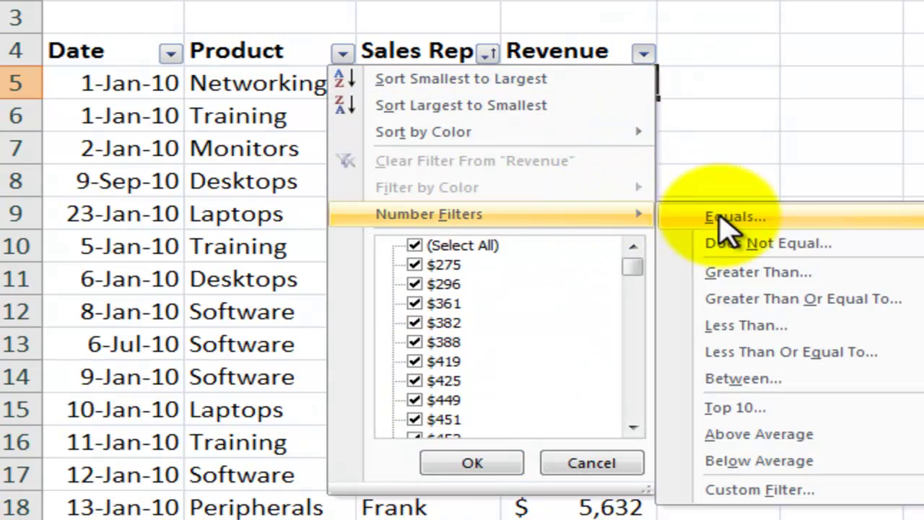
{"action": "left_click", "coordinate": [737, 407]}
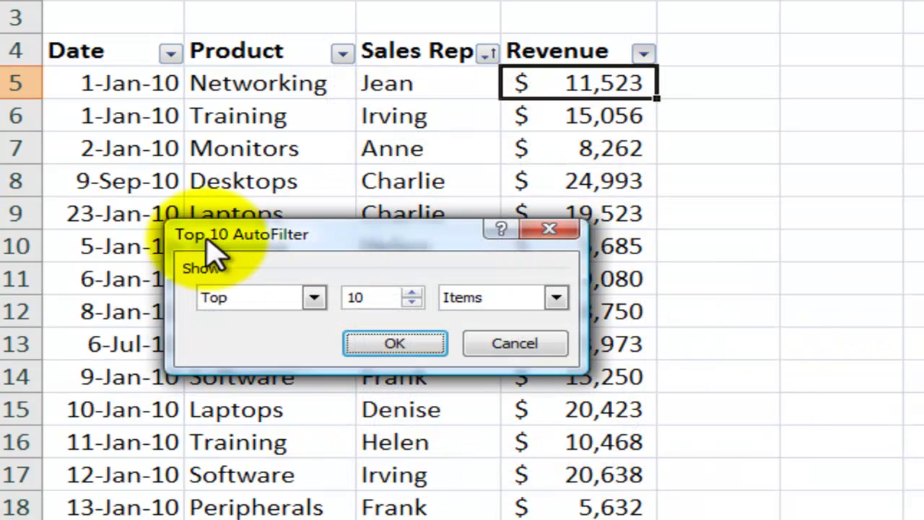
{"action": "left_click", "coordinate": [314, 298]}
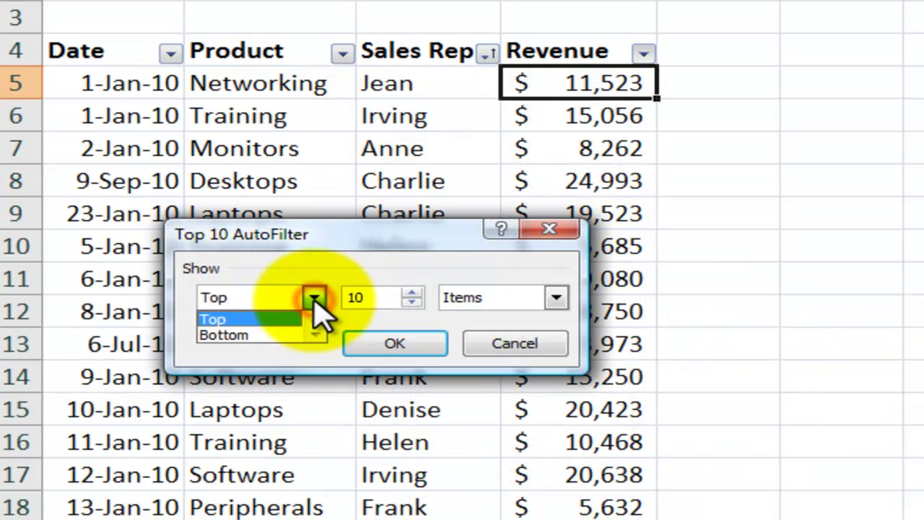
{"action": "left_click", "coordinate": [307, 247]}
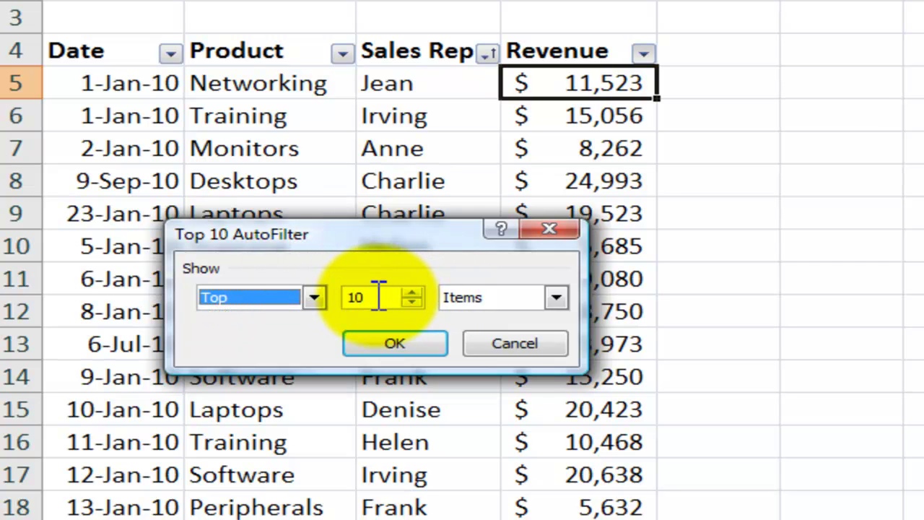
{"action": "left_click", "coordinate": [555, 297]}
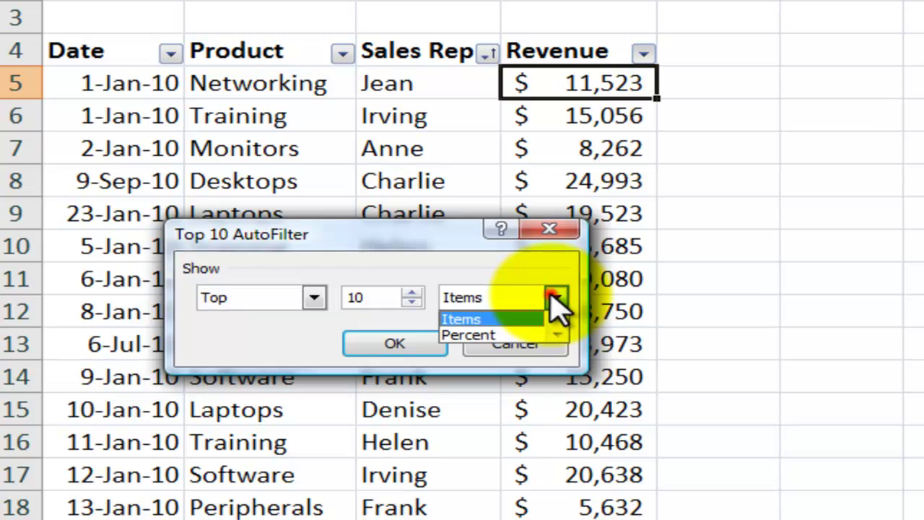
{"action": "left_click", "coordinate": [498, 266]}
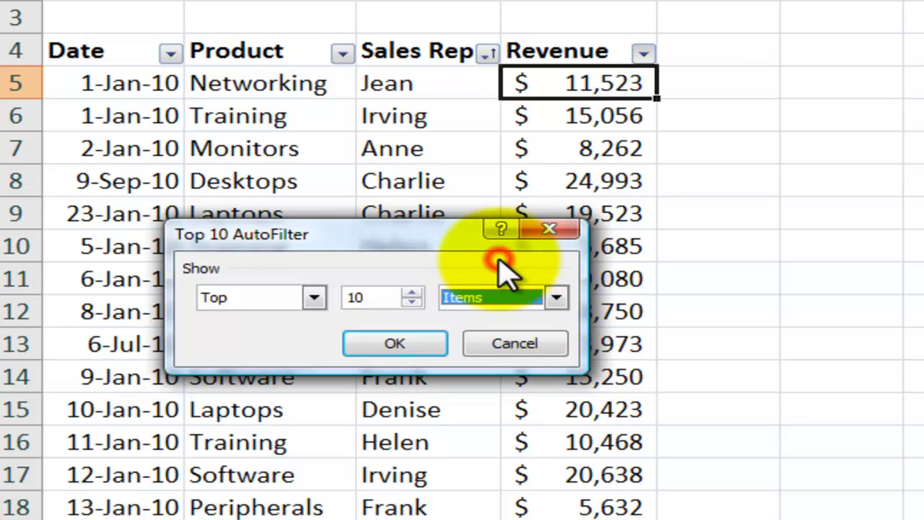
{"action": "left_click", "coordinate": [314, 297]}
{"action": "left_click", "coordinate": [275, 336]}
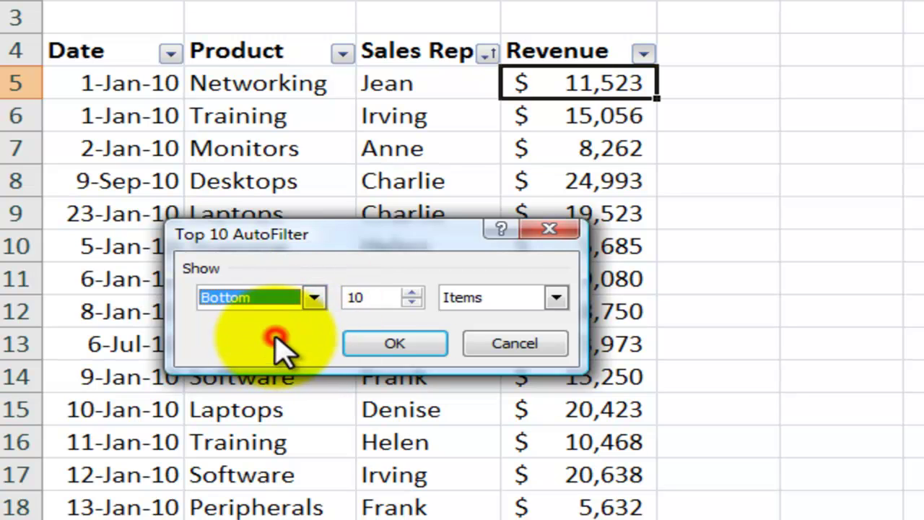
{"action": "left_click", "coordinate": [556, 297]}
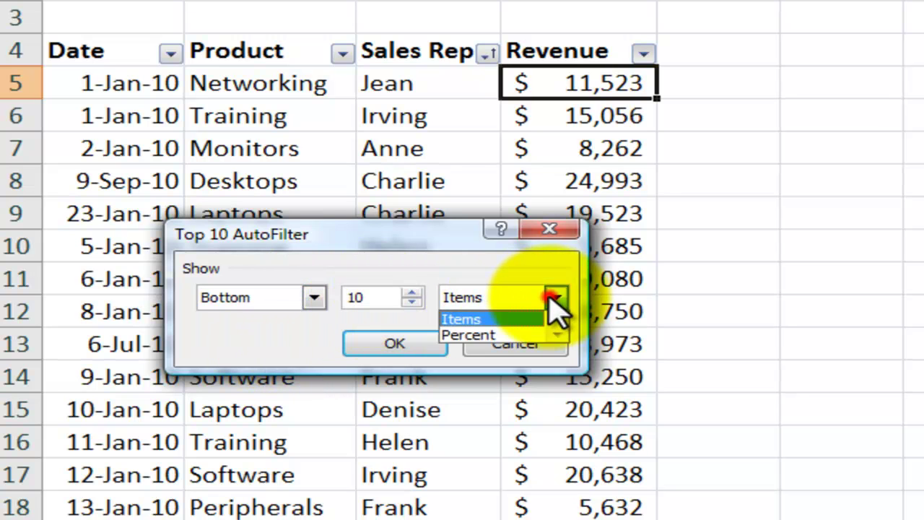
{"action": "left_click", "coordinate": [477, 334]}
{"action": "left_click", "coordinate": [384, 345]}
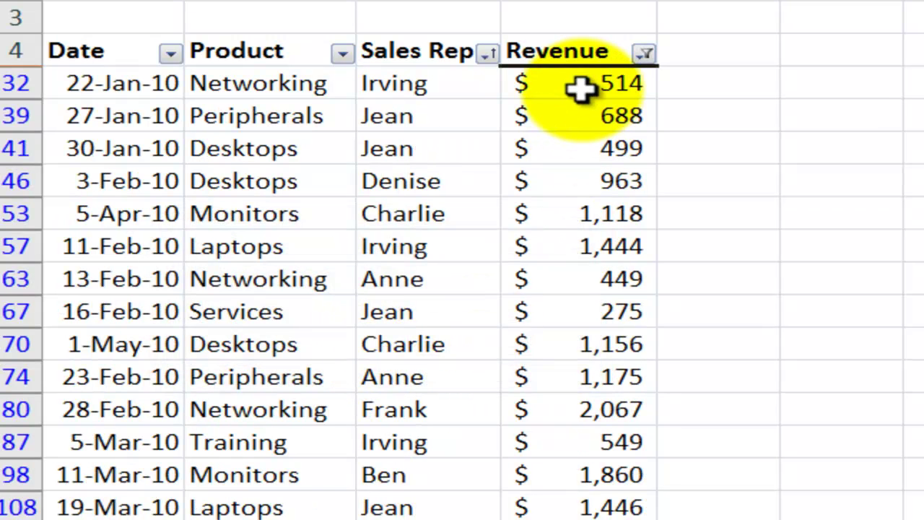
Step: Sort the low-revenue rows smallest to largest, then clear the Revenue filter
{"action": "left_click", "coordinate": [644, 55]}
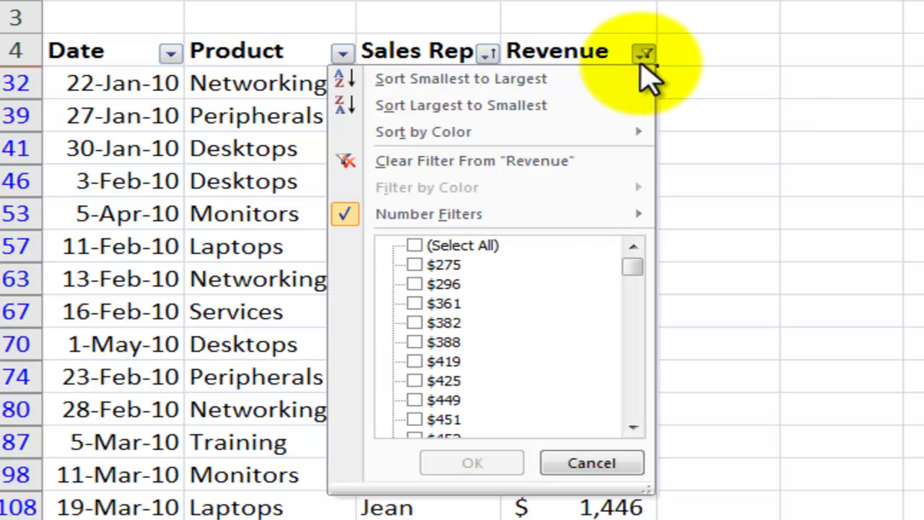
{"action": "left_click", "coordinate": [599, 78]}
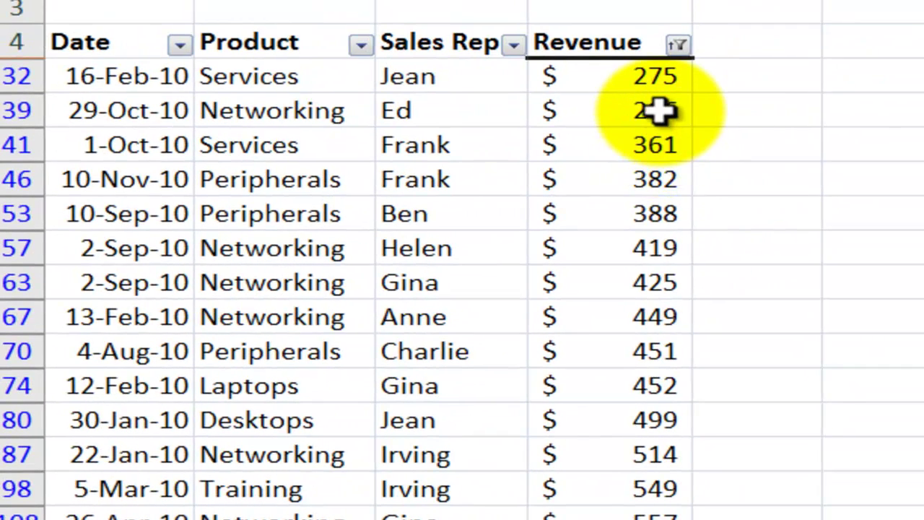
{"action": "left_click", "coordinate": [678, 45]}
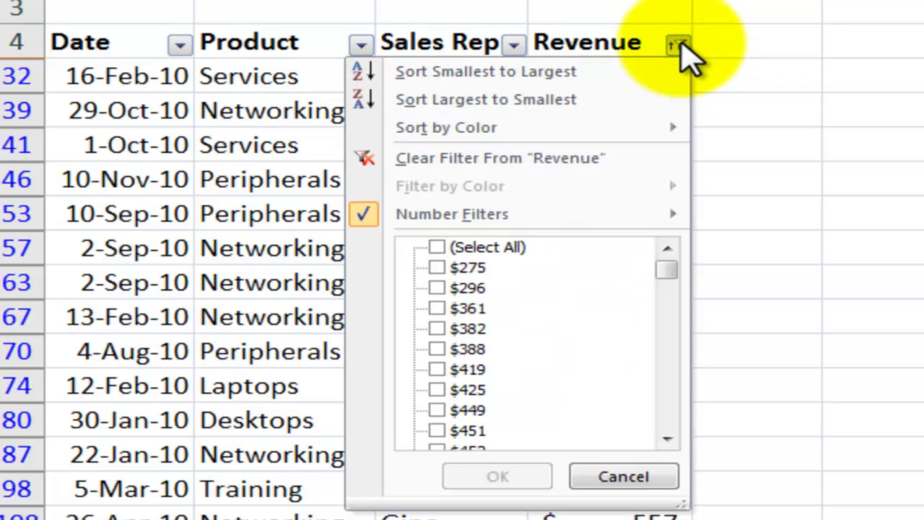
{"action": "left_click", "coordinate": [591, 159]}
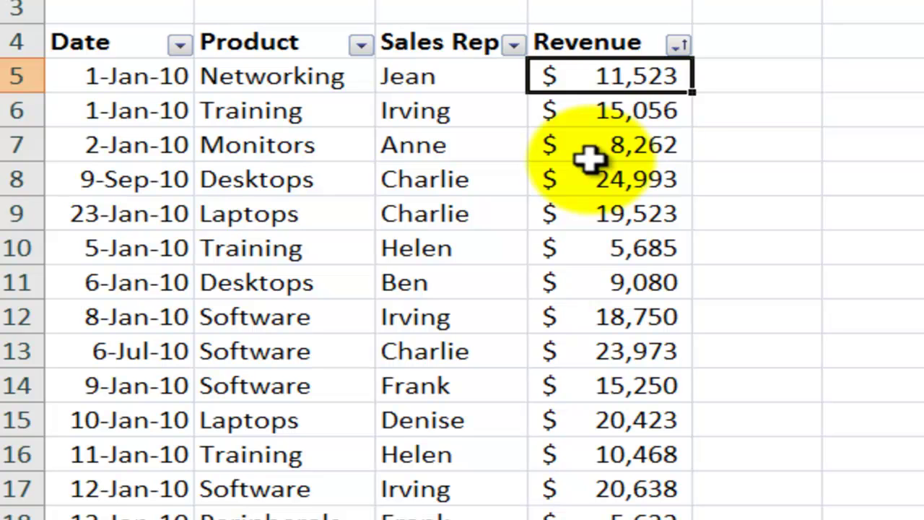
{"action": "left_click", "coordinate": [677, 46]}
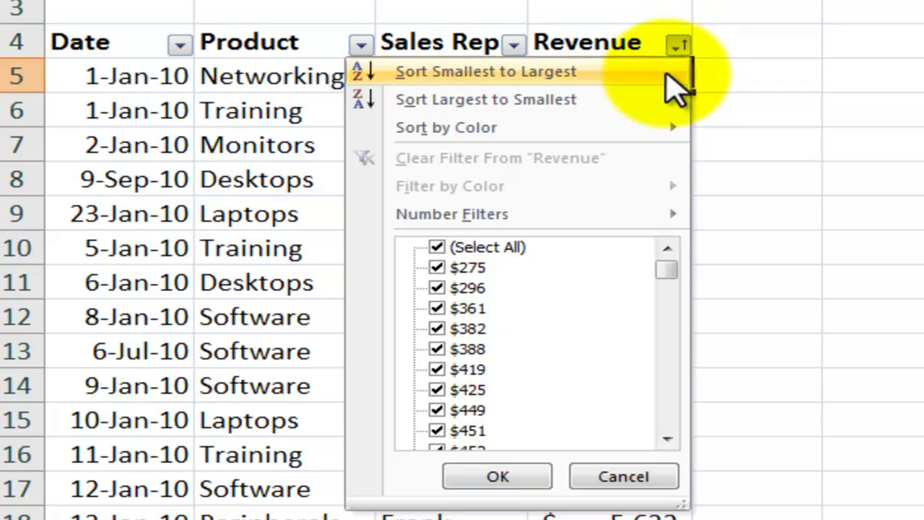
{"action": "mouse_move", "coordinate": [616, 213]}
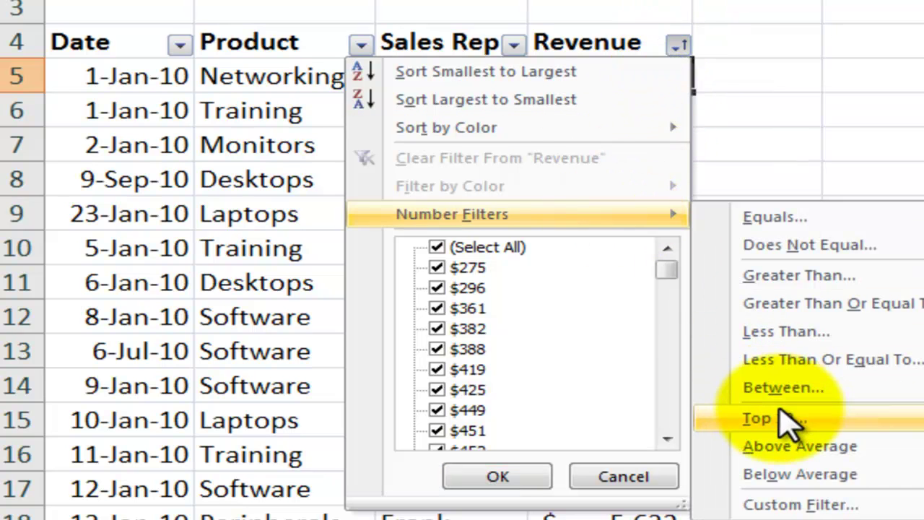
{"action": "left_click", "coordinate": [68, 293]}
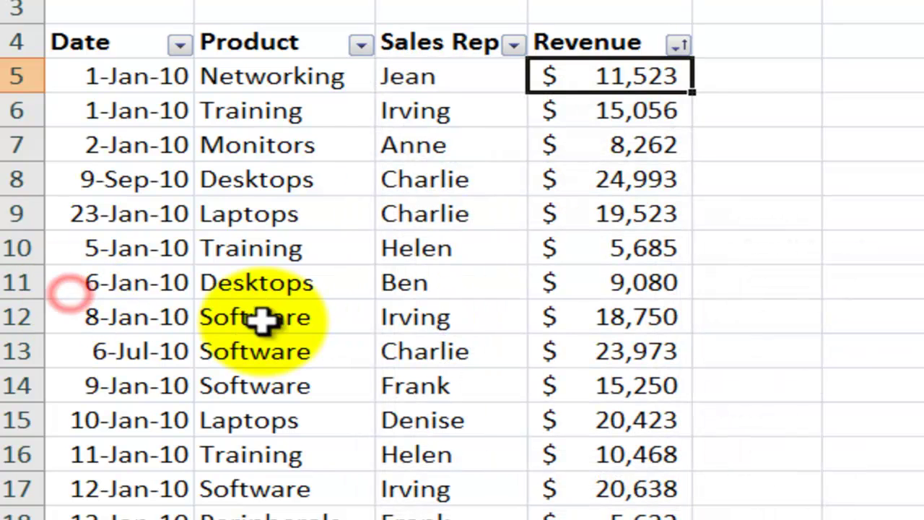
{"action": "left_click", "coordinate": [411, 318]}
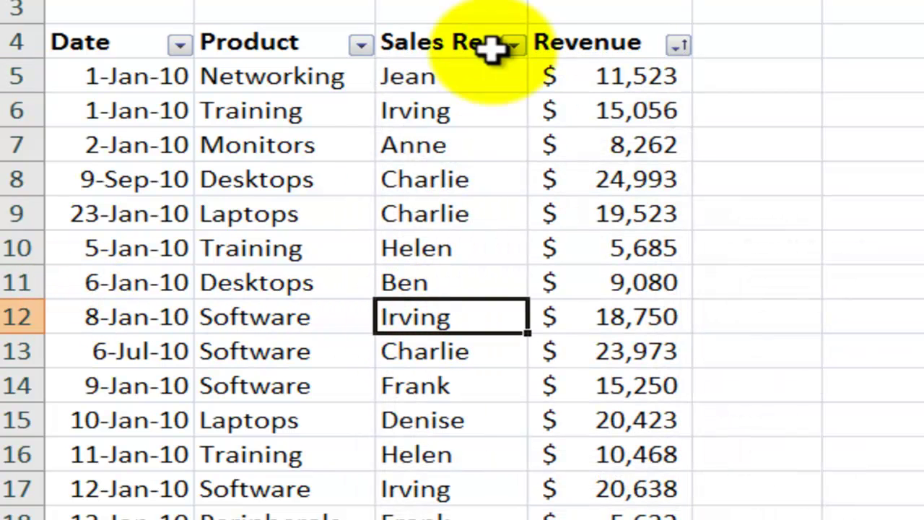
{"action": "left_click", "coordinate": [513, 45]}
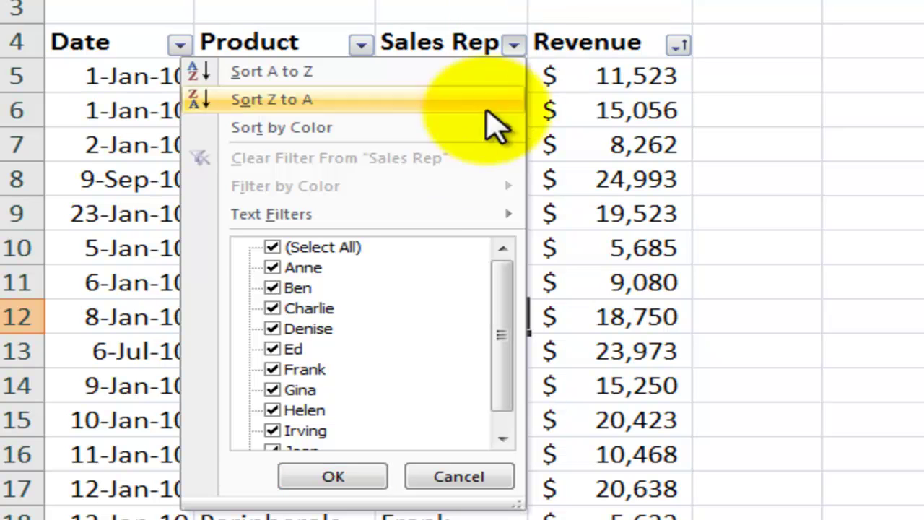
Step: Filter Sales Rep to show only Irving's records
{"action": "left_click", "coordinate": [272, 247]}
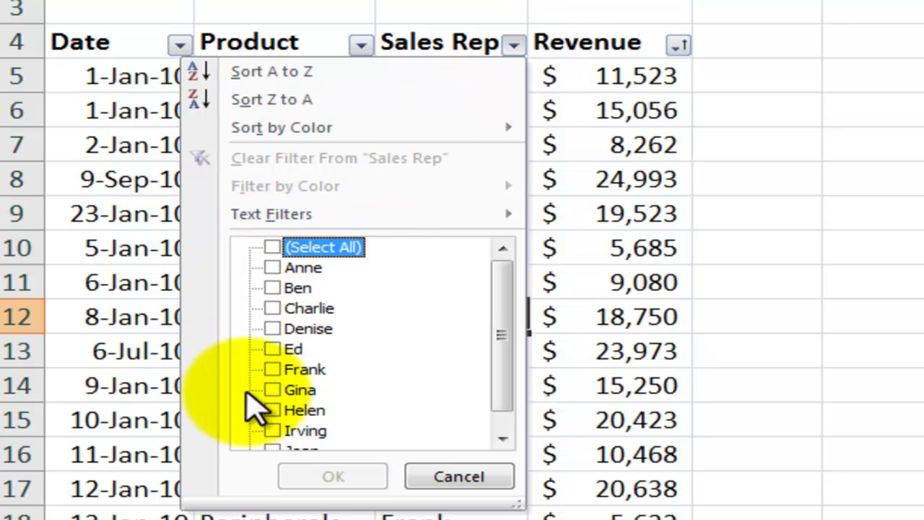
{"action": "left_click", "coordinate": [272, 430]}
{"action": "left_click", "coordinate": [361, 477]}
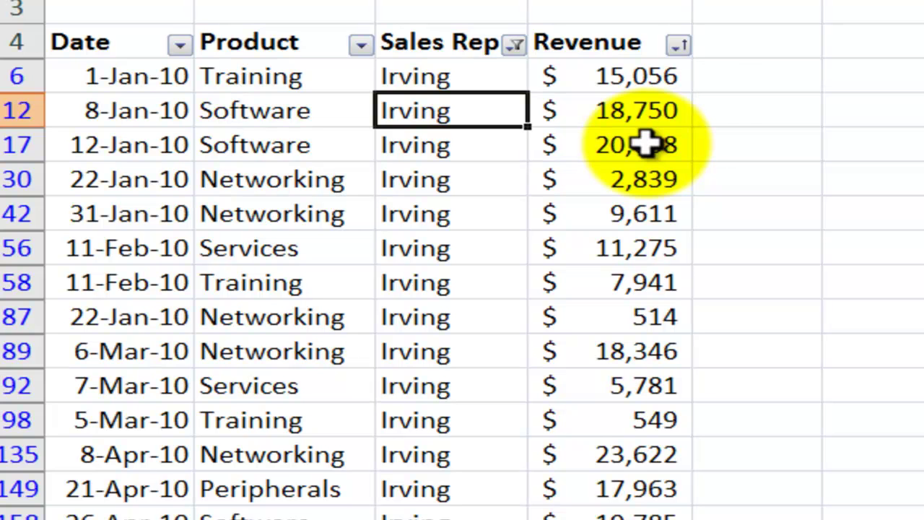
{"action": "left_click", "coordinate": [677, 44]}
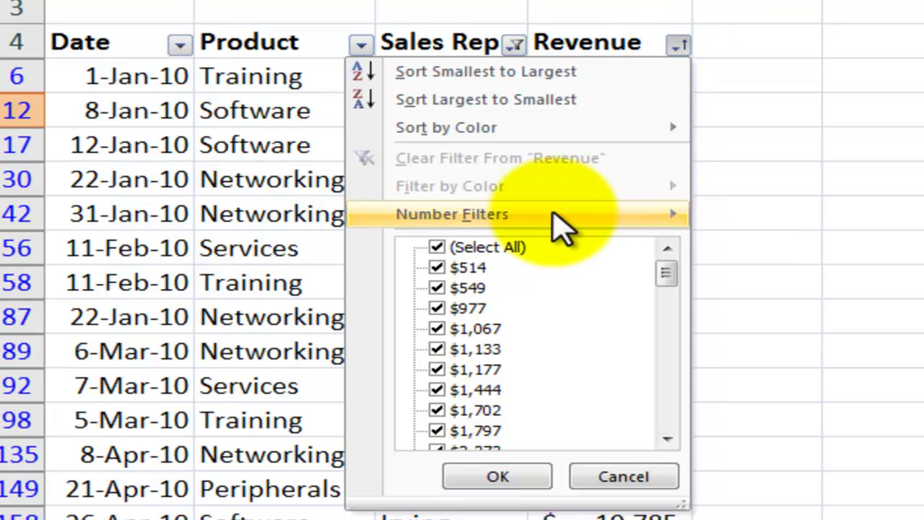
Step: Add a Top 10 Items filter on Revenue on top of the Irving-only Sales Rep filter
{"action": "mouse_move", "coordinate": [563, 224]}
{"action": "left_click", "coordinate": [804, 417]}
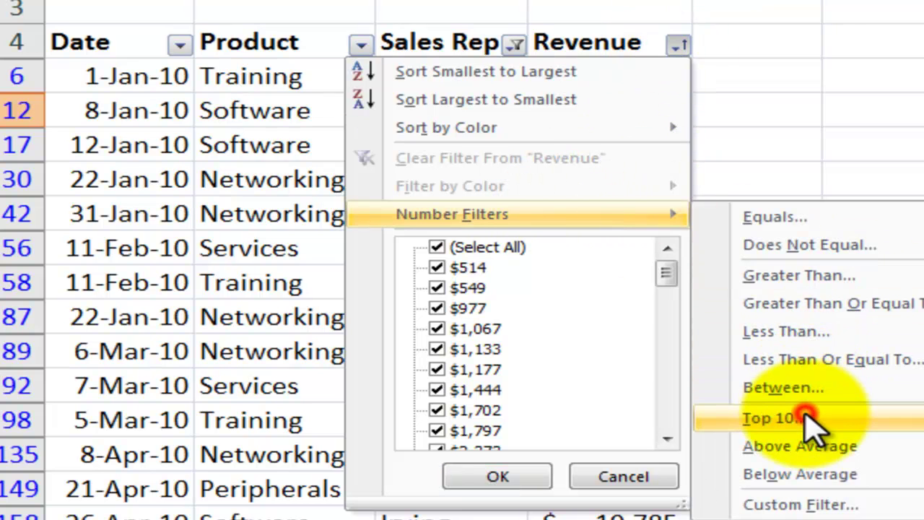
{"action": "left_click", "coordinate": [418, 351]}
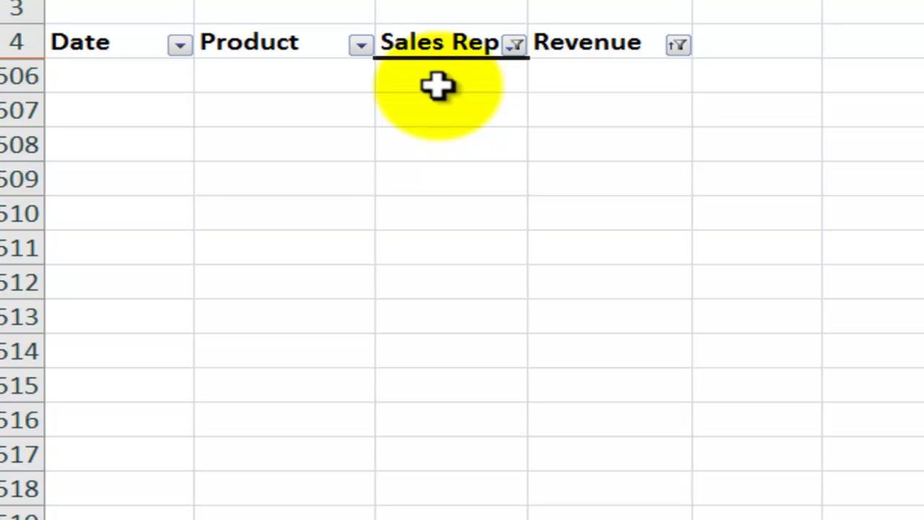
Step: Clear both the Sales Rep and Revenue filters so all records from 1-Jan-10 show
{"action": "left_click", "coordinate": [514, 45]}
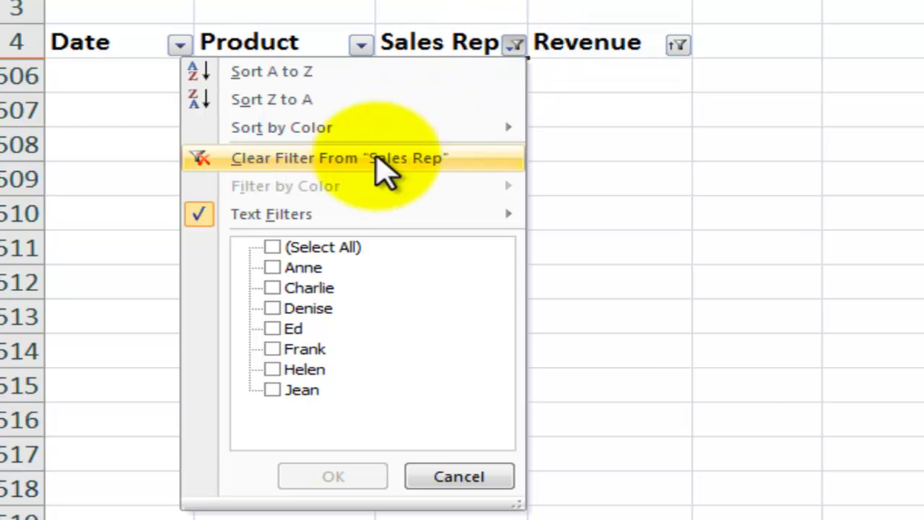
{"action": "left_click", "coordinate": [336, 161]}
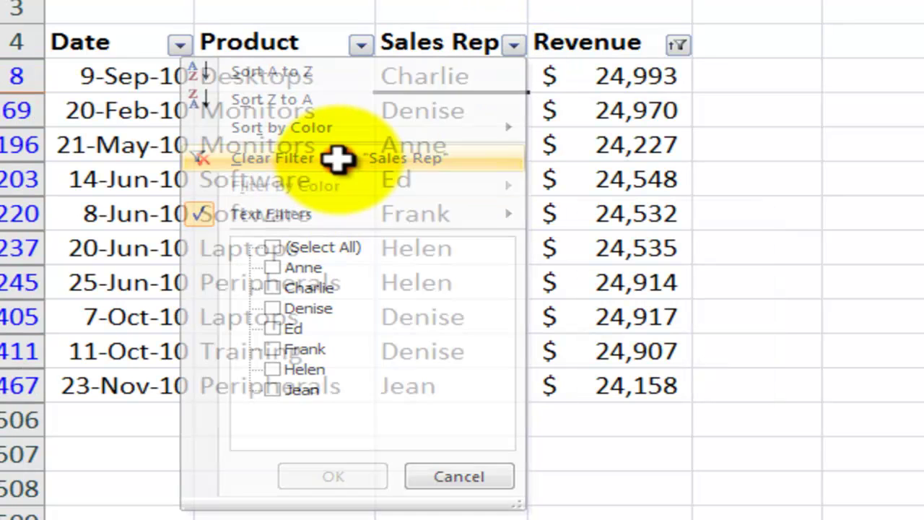
{"action": "left_click", "coordinate": [676, 45]}
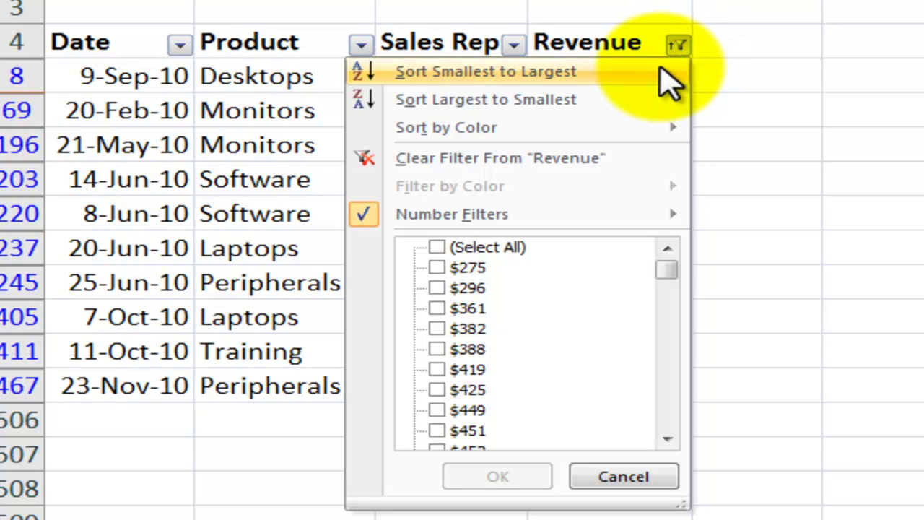
{"action": "left_click", "coordinate": [608, 160]}
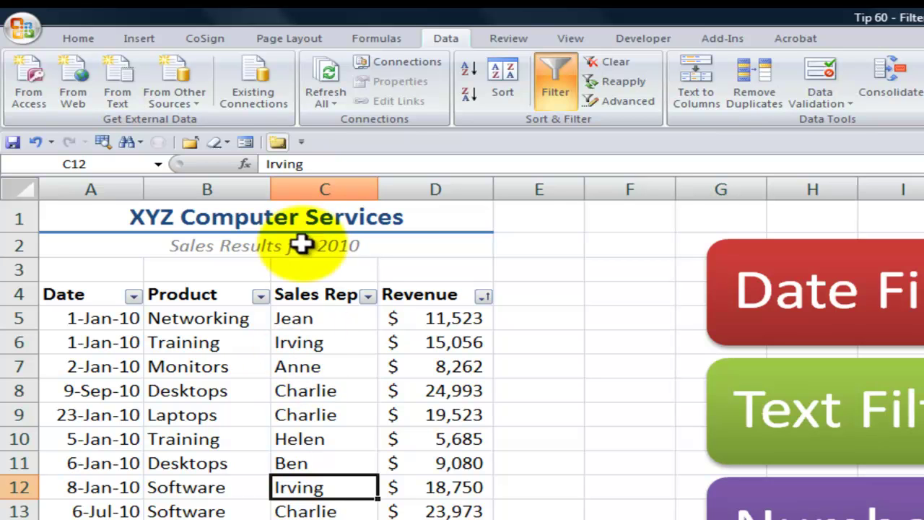
Step: Save the unfiltered sheet as custom view 'Normal', then show the 'Anne in April' view
{"action": "left_click", "coordinate": [565, 39]}
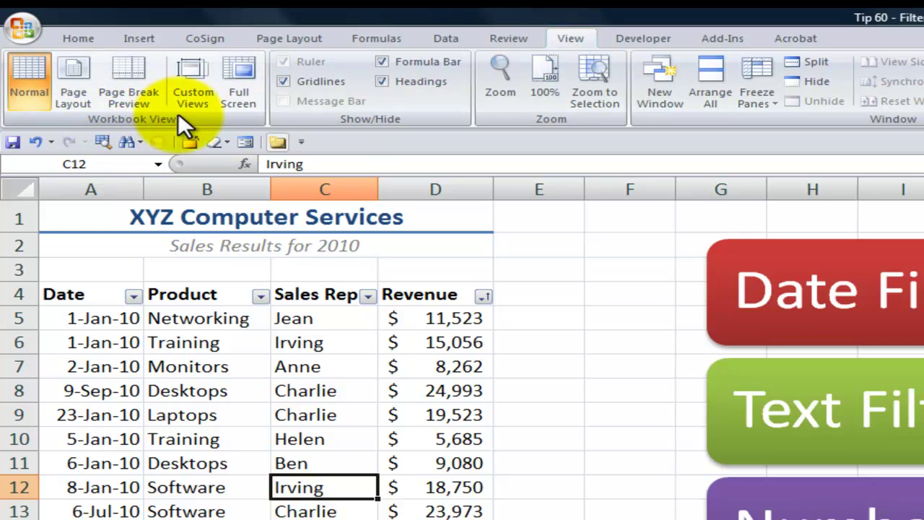
{"action": "left_click", "coordinate": [193, 92]}
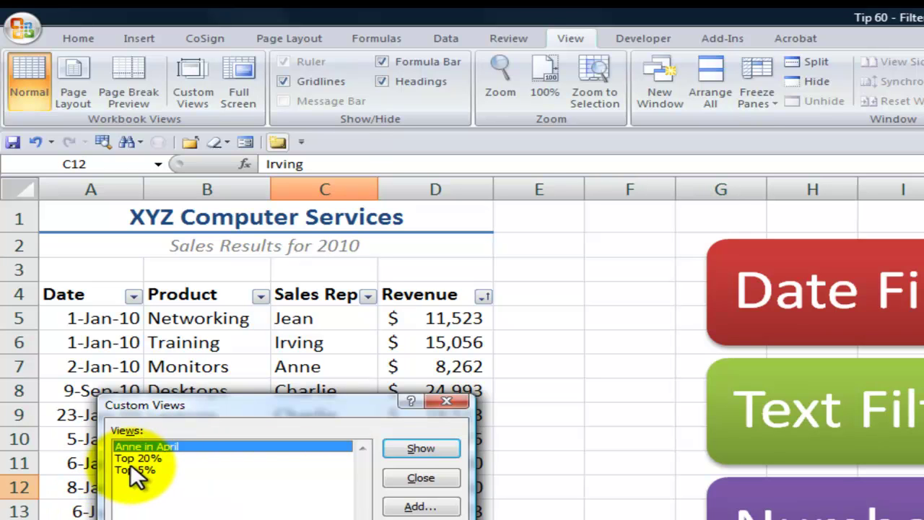
{"action": "left_click", "coordinate": [417, 507]}
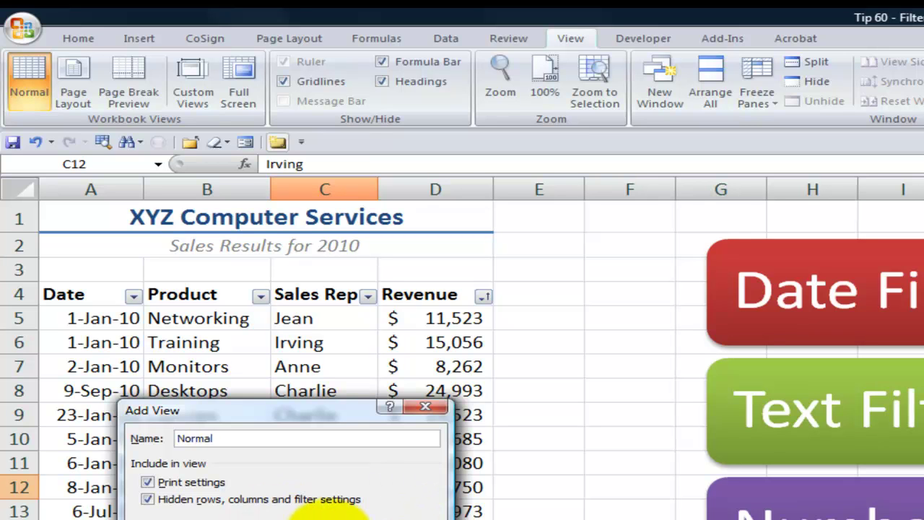
{"action": "left_click", "coordinate": [328, 514]}
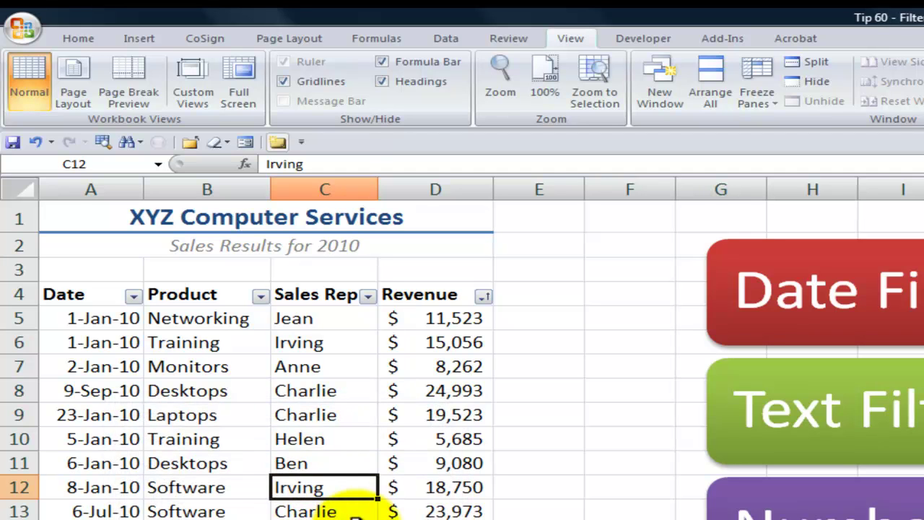
{"action": "left_click", "coordinate": [190, 90]}
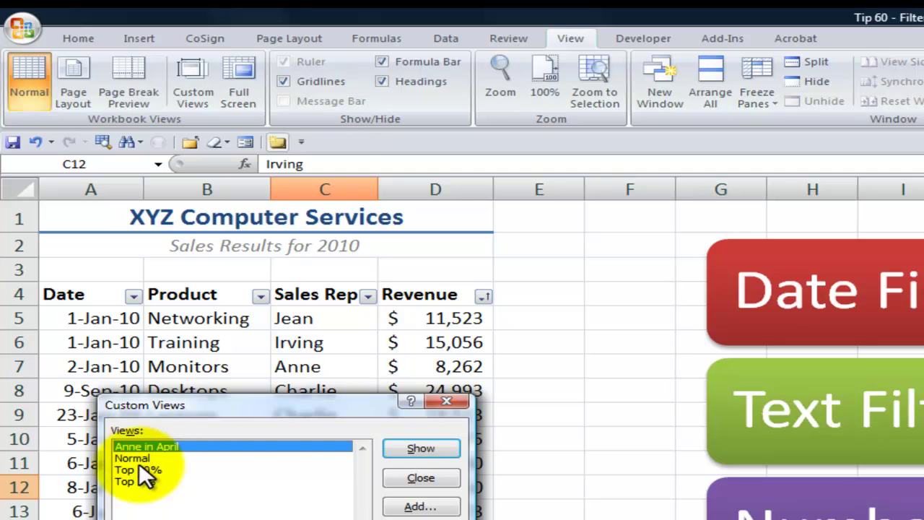
{"action": "left_click", "coordinate": [419, 448]}
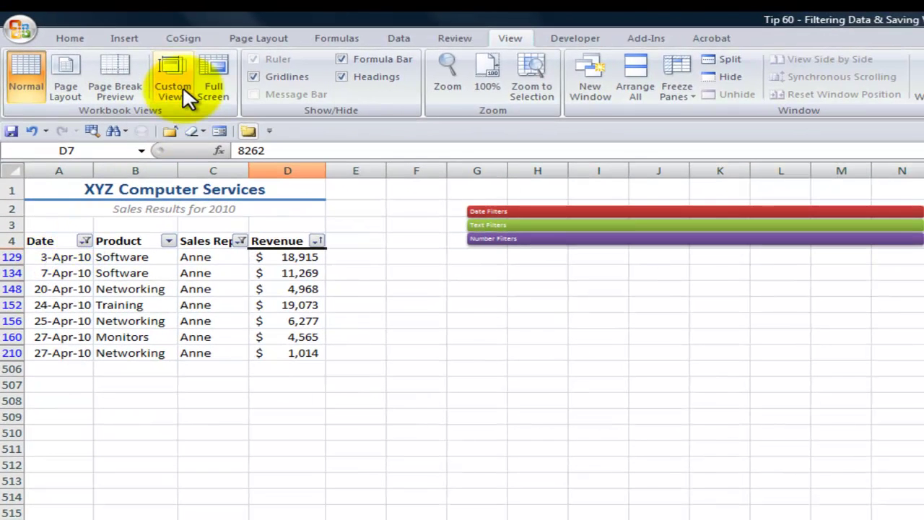
Step: Show the 'Normal' custom view to display all sales records unfiltered
{"action": "left_click", "coordinate": [172, 87]}
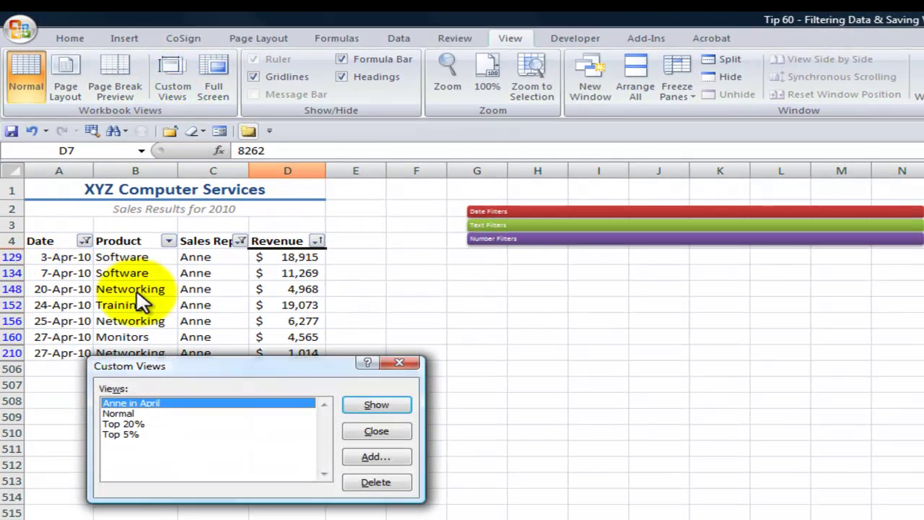
{"action": "left_click", "coordinate": [119, 413]}
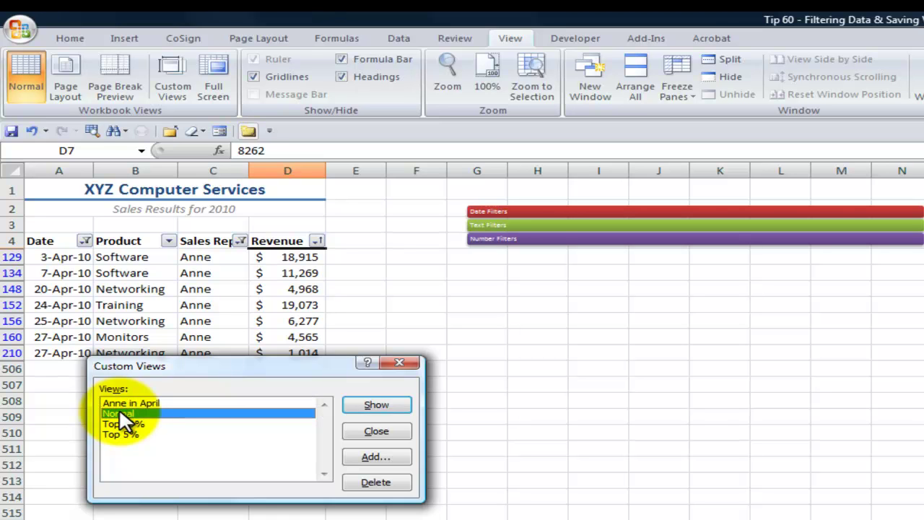
{"action": "left_click", "coordinate": [366, 406]}
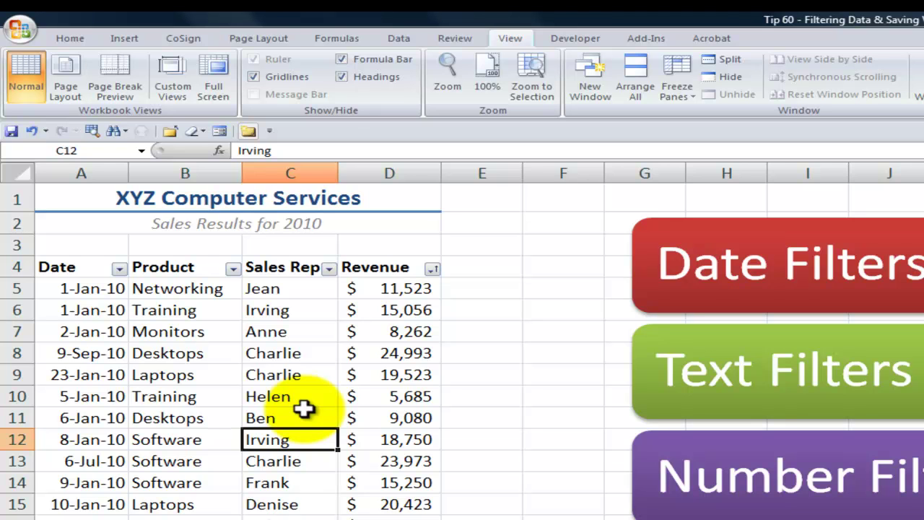
Step: Toggle the Data tab's Filter off, removing header dropdown arrows, and select a data cell
{"action": "left_click", "coordinate": [399, 40]}
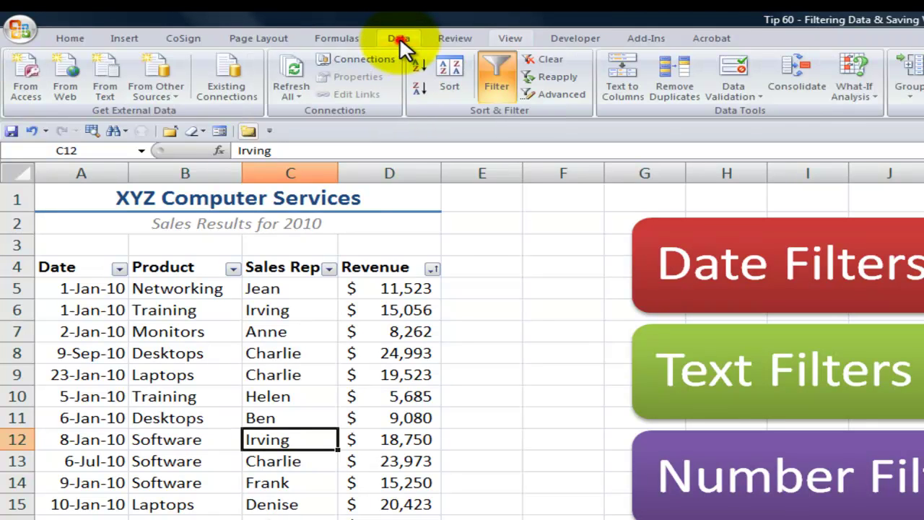
{"action": "left_click", "coordinate": [496, 74]}
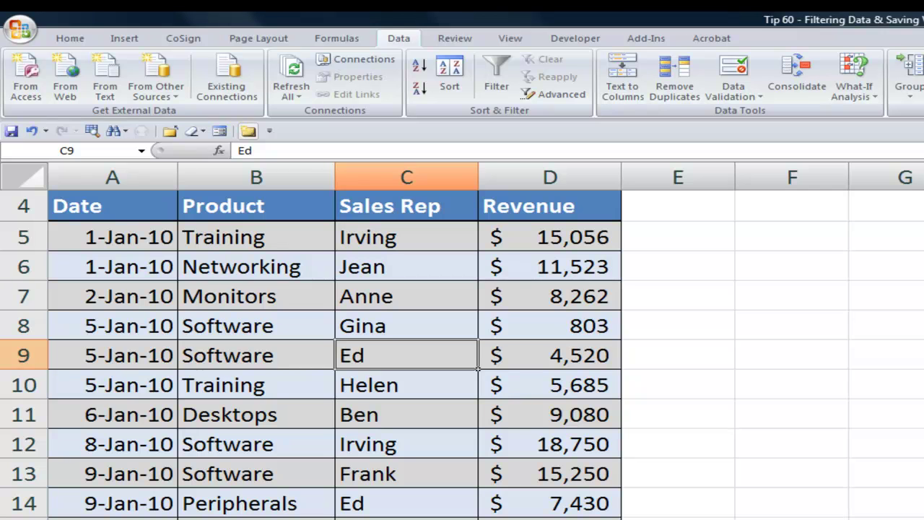
{"action": "left_click", "coordinate": [298, 388]}
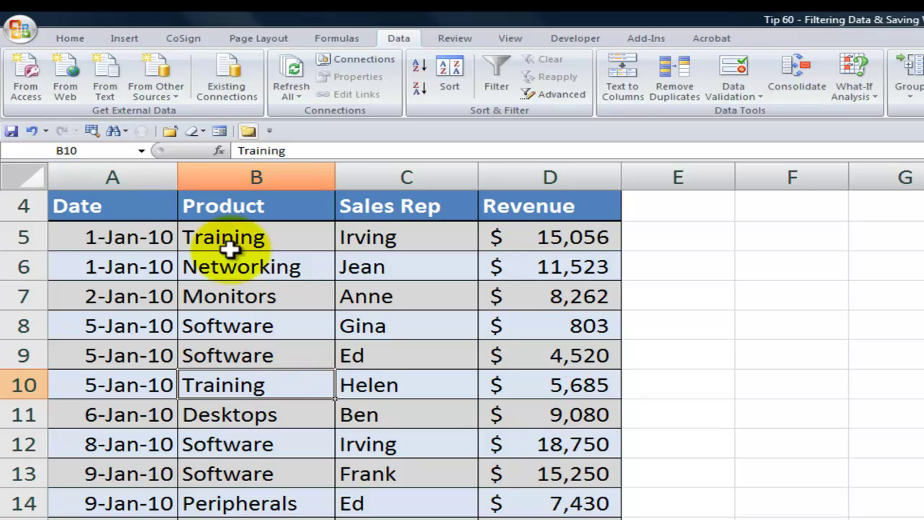
Step: Convert $A$4:$D$505 into an Excel Table with headers and select cell B7
{"action": "left_click", "coordinate": [123, 37]}
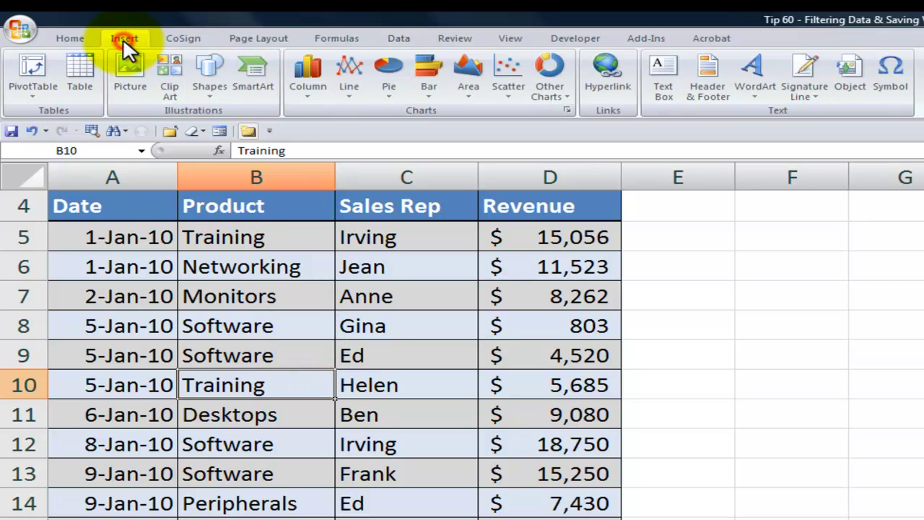
{"action": "left_click", "coordinate": [82, 71]}
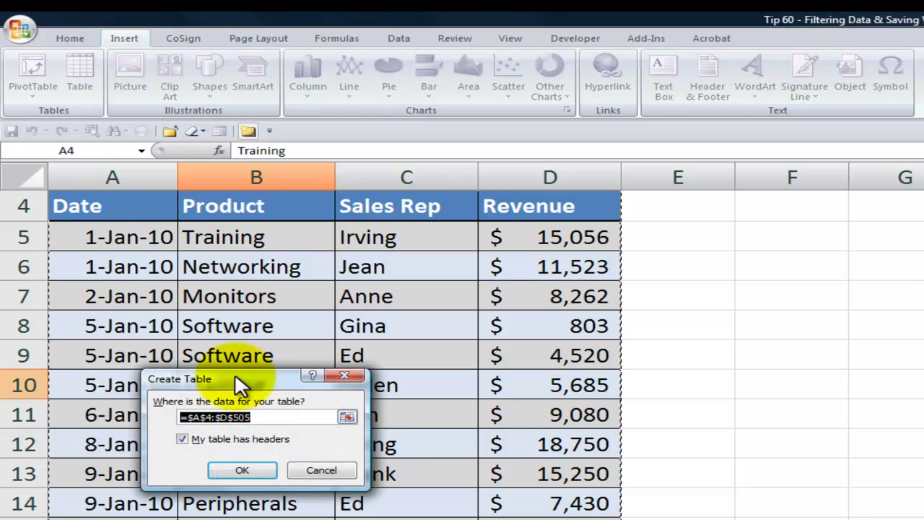
{"action": "left_click", "coordinate": [248, 470]}
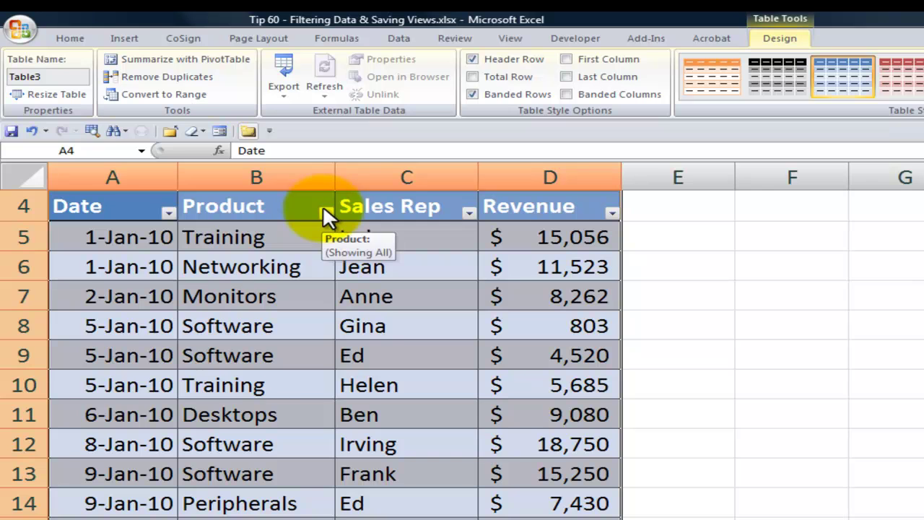
{"action": "left_click", "coordinate": [278, 302]}
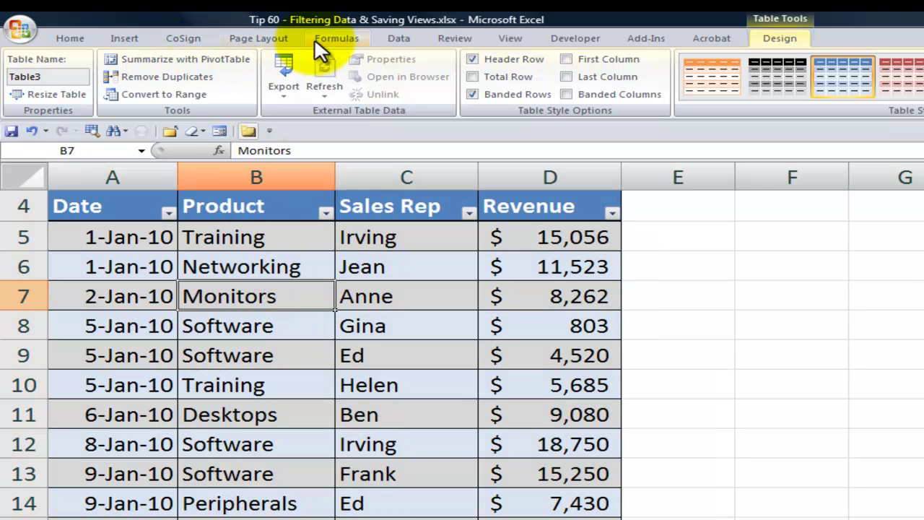
{"action": "left_click", "coordinate": [510, 40]}
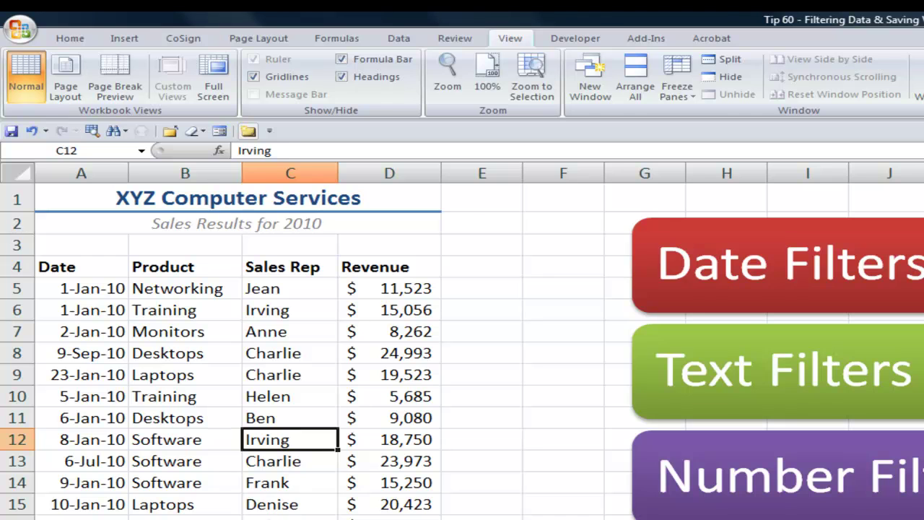
{"action": "left_click", "coordinate": [217, 335]}
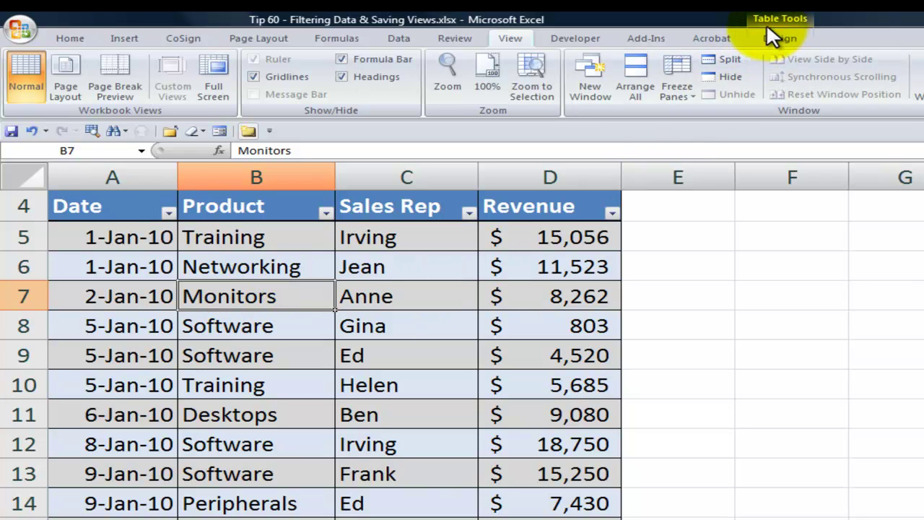
Step: Convert the table back to a normal range, then bring up the Custom Views list
{"action": "left_click", "coordinate": [779, 37]}
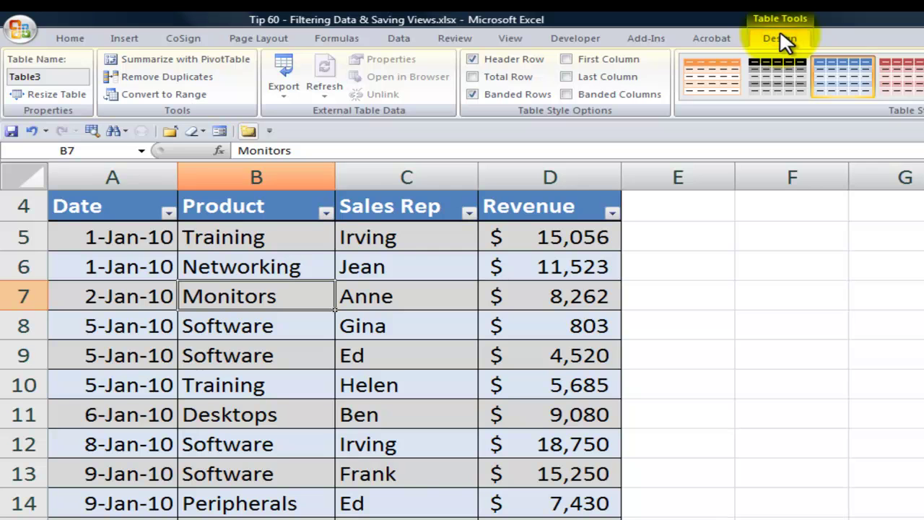
{"action": "left_click", "coordinate": [159, 94]}
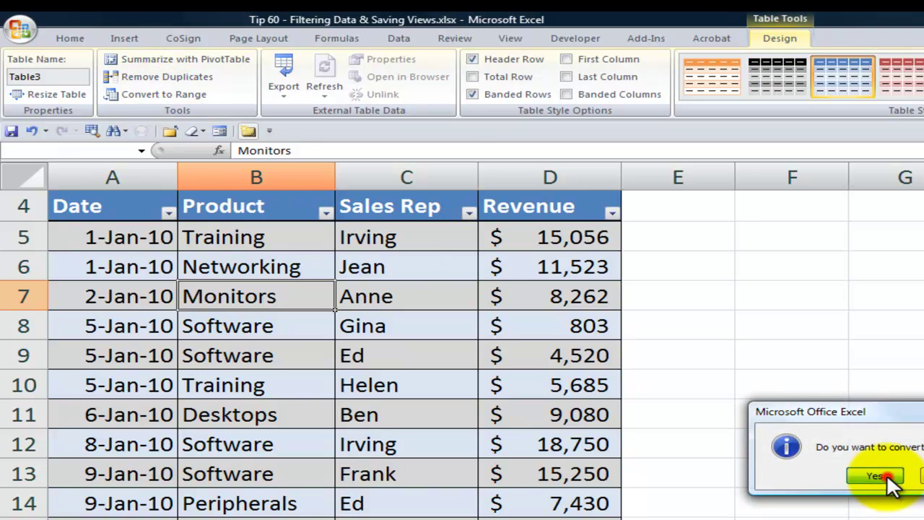
{"action": "left_click", "coordinate": [886, 476]}
{"action": "left_click", "coordinate": [443, 469]}
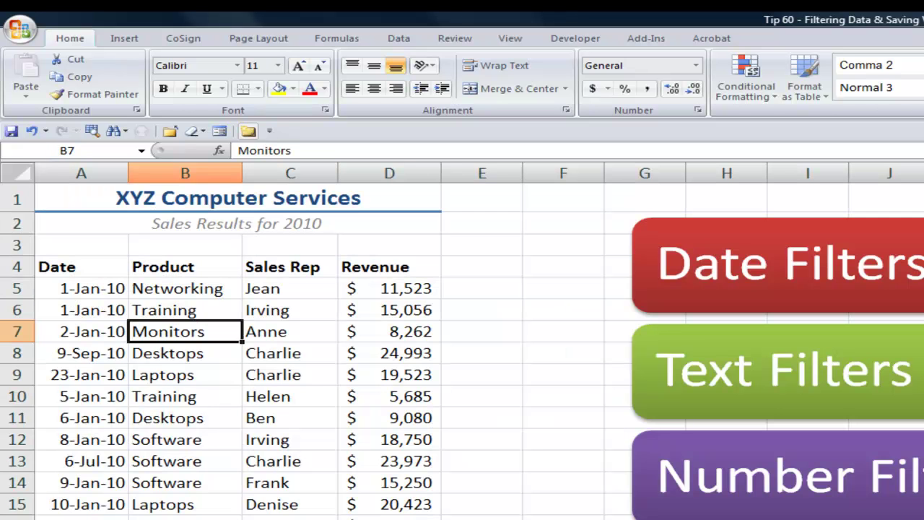
{"action": "left_click", "coordinate": [214, 516]}
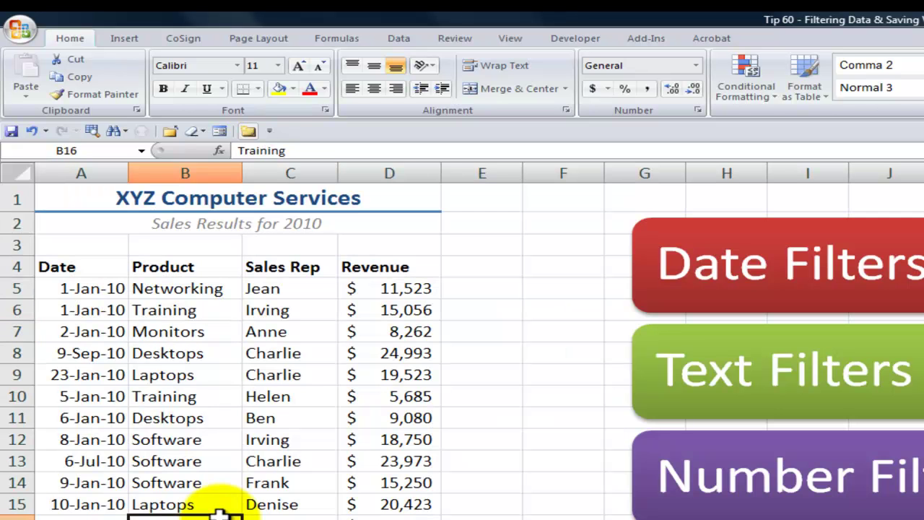
{"action": "left_click", "coordinate": [509, 40]}
{"action": "left_click", "coordinate": [177, 85]}
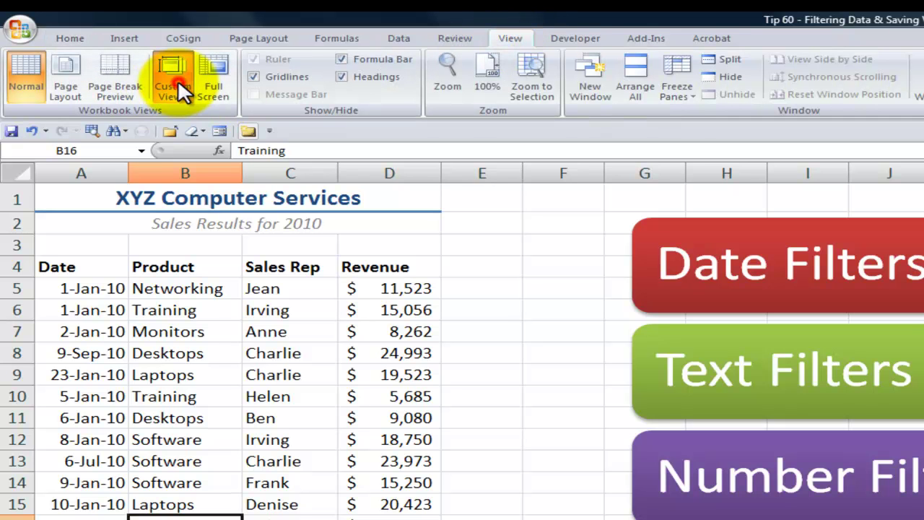